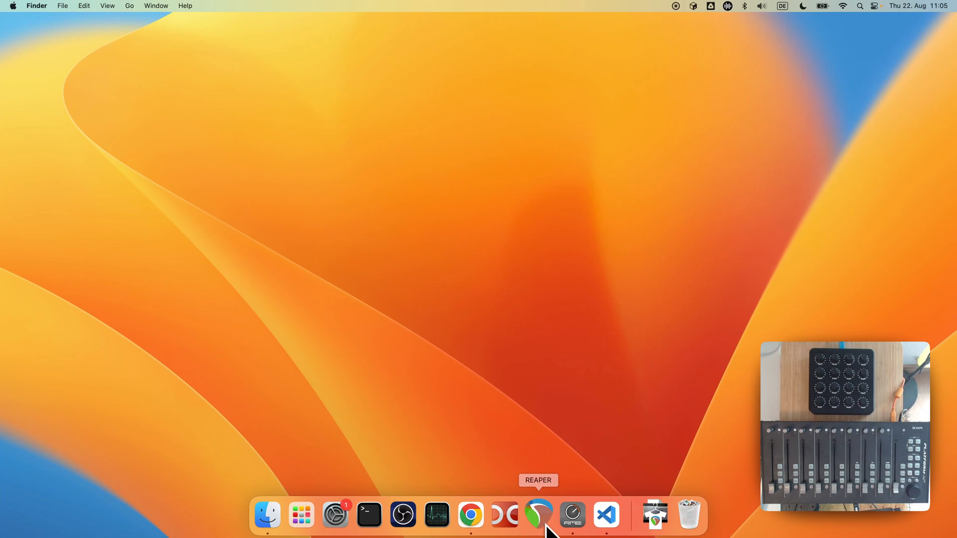
- Launch REAPER and insert the Helgobox - ReaLearn & Playtime virtual instrument on a new track
click(546, 524)
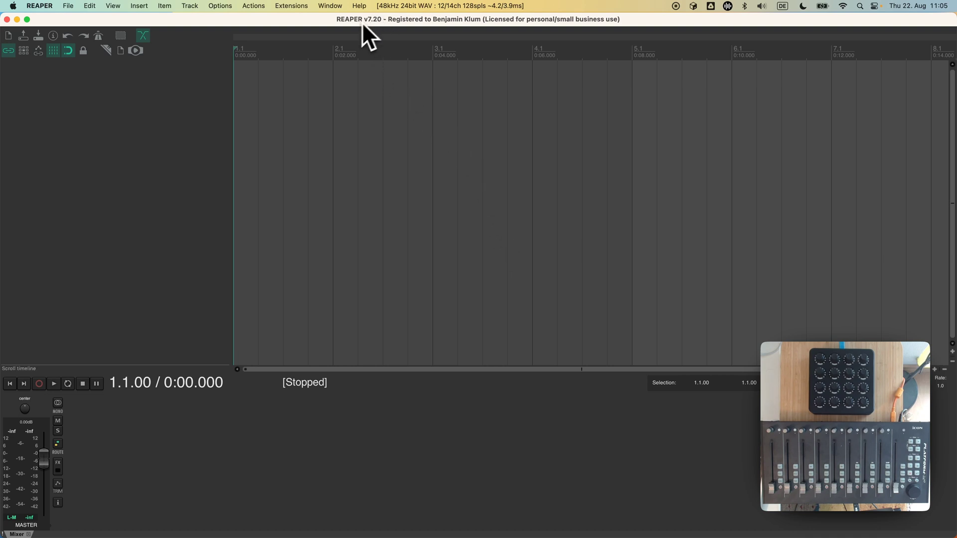
right_click(130, 123)
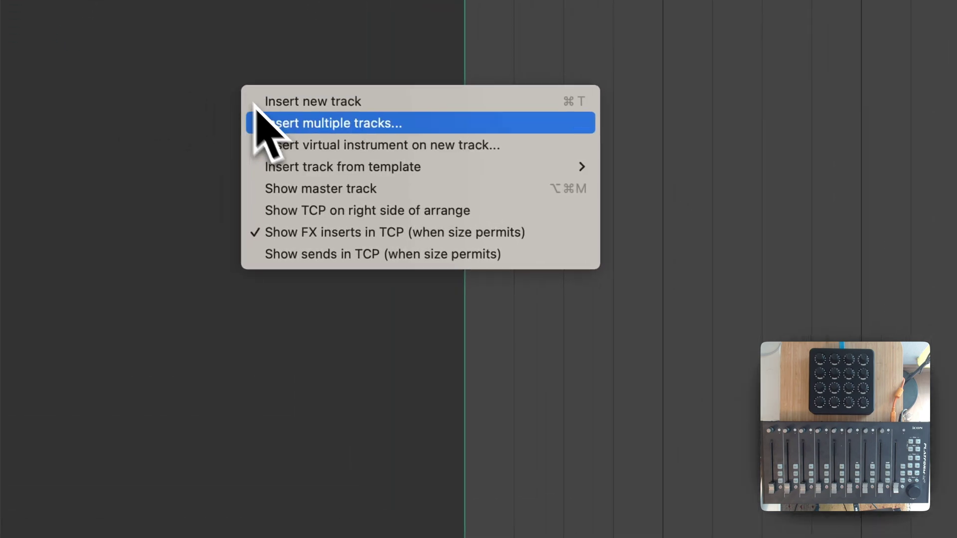
mouse_move(150, 160)
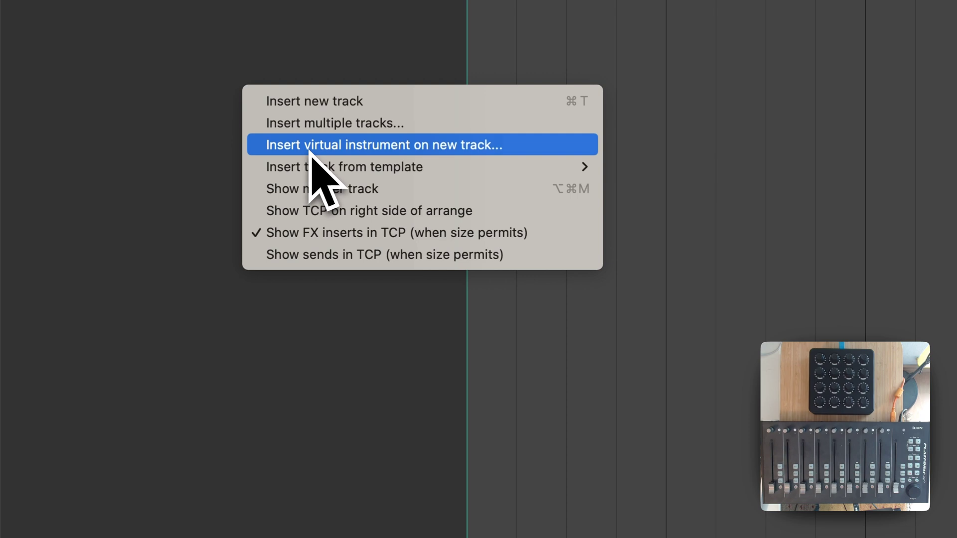
click(310, 150)
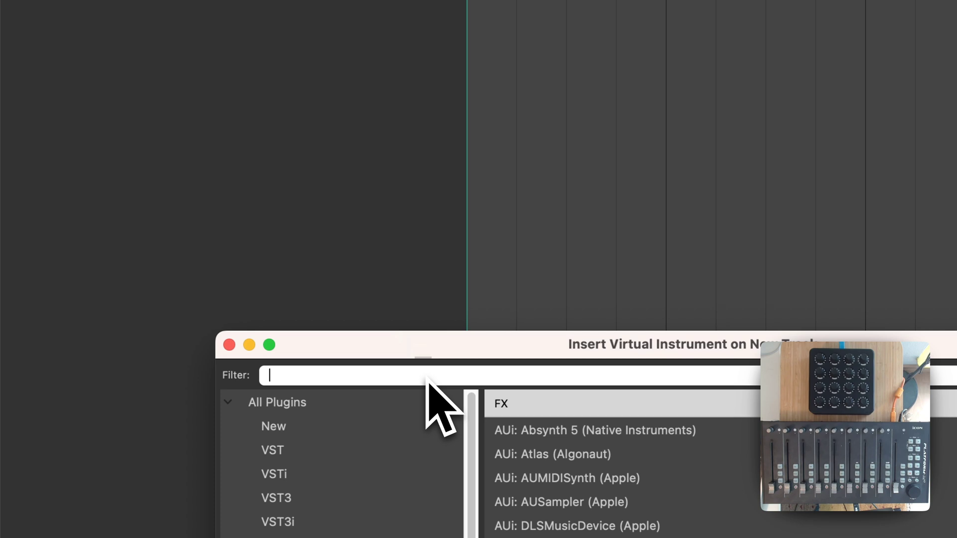
text(realearn)
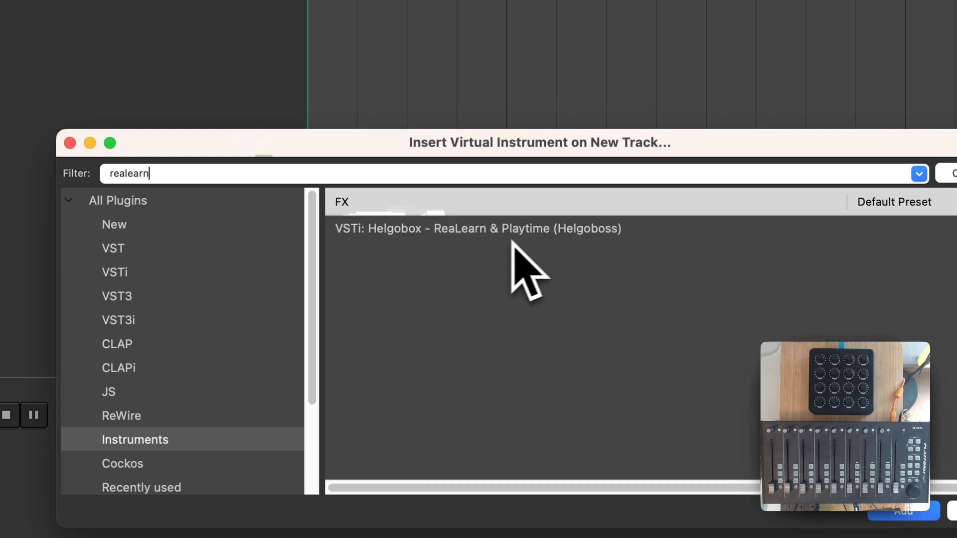
click(536, 234)
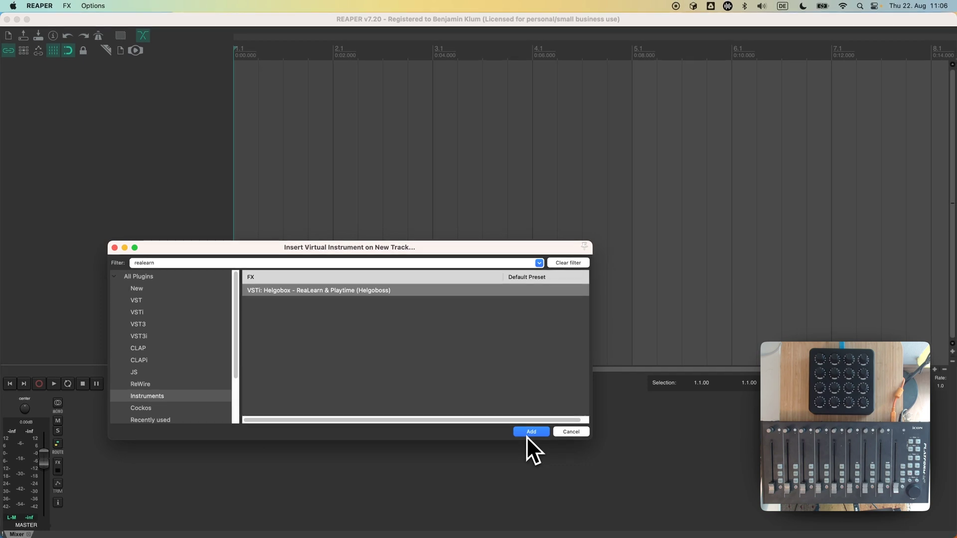
click(529, 432)
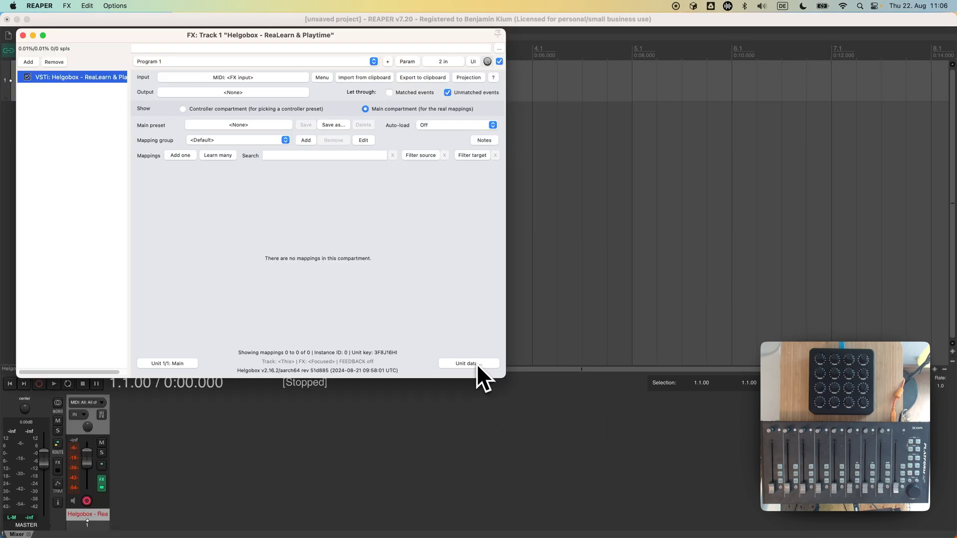
drag(258, 46, 346, 100)
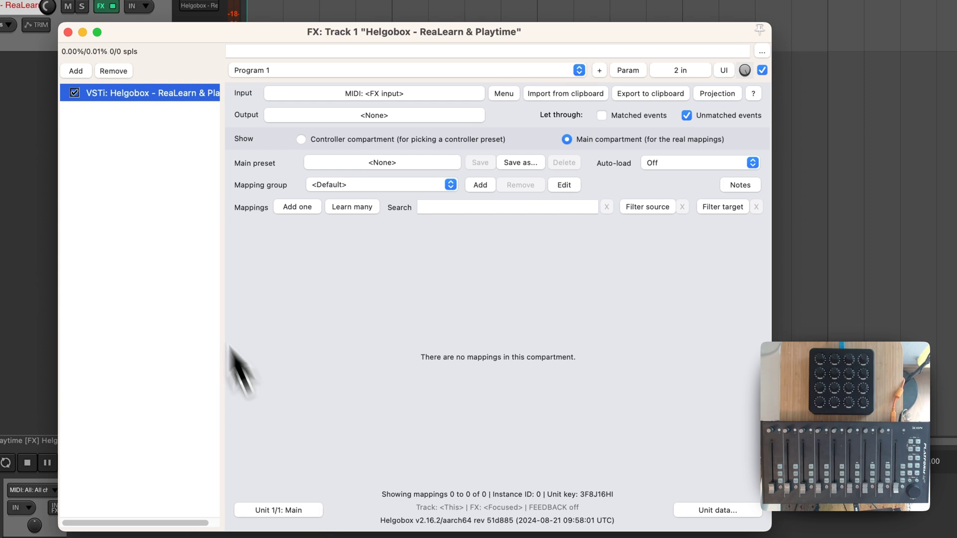
- Add a second Helgobox - ReaLearn & Playtime instance to the track's FX chain and rename it "Controller 2"
click(83, 76)
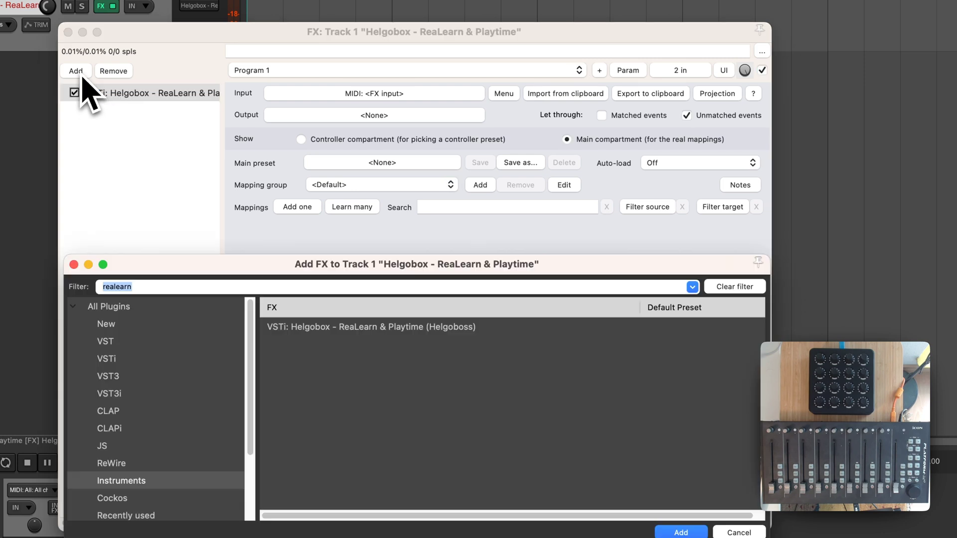
double_click(344, 328)
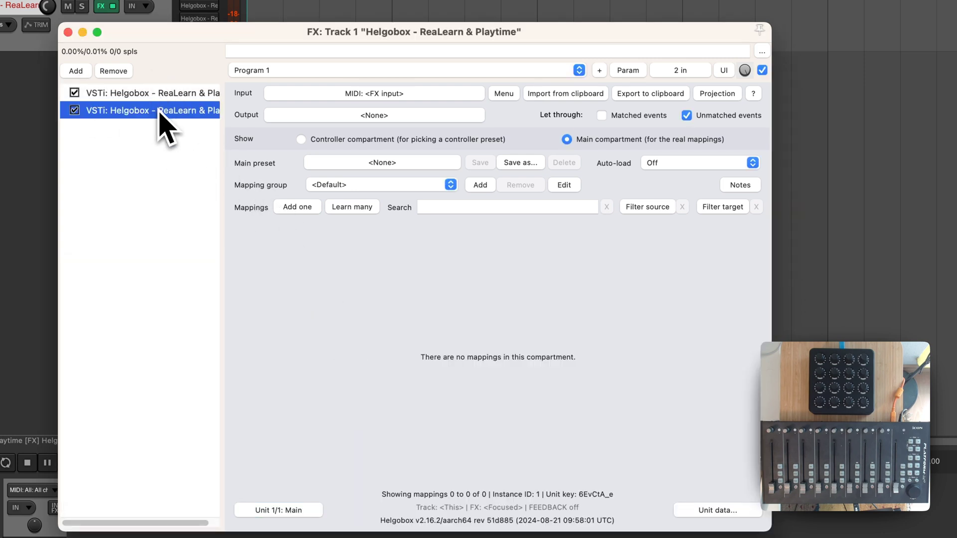
key(F2)
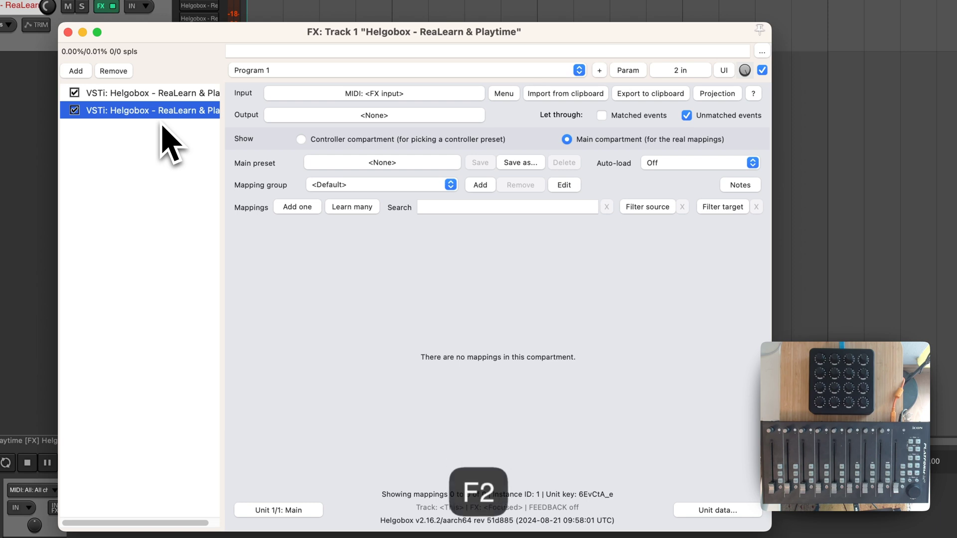
text(C)
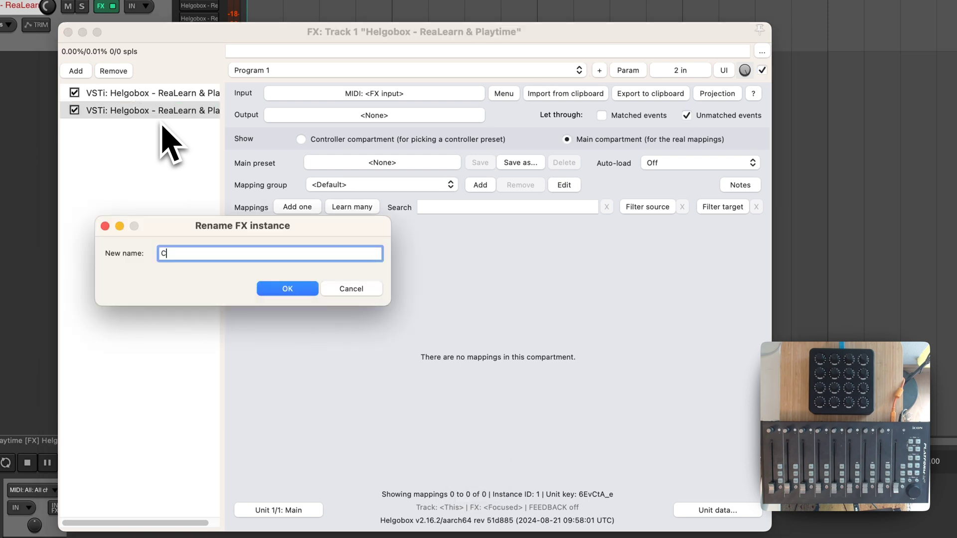
text(ontroller 2)
key(Return)
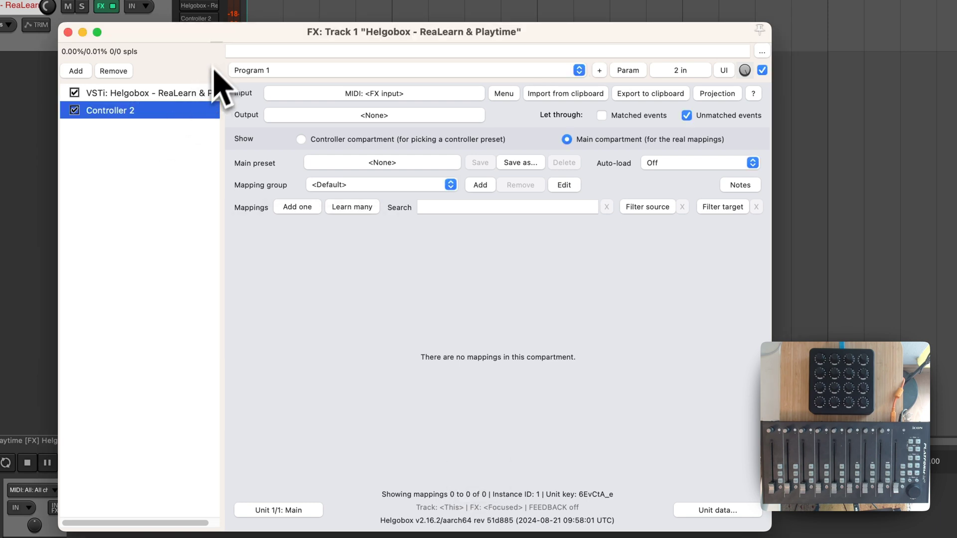
- Rename the first Helgobox instance in the FX chain as "Controller 1"
click(197, 95)
key(F2)
text(Controll)
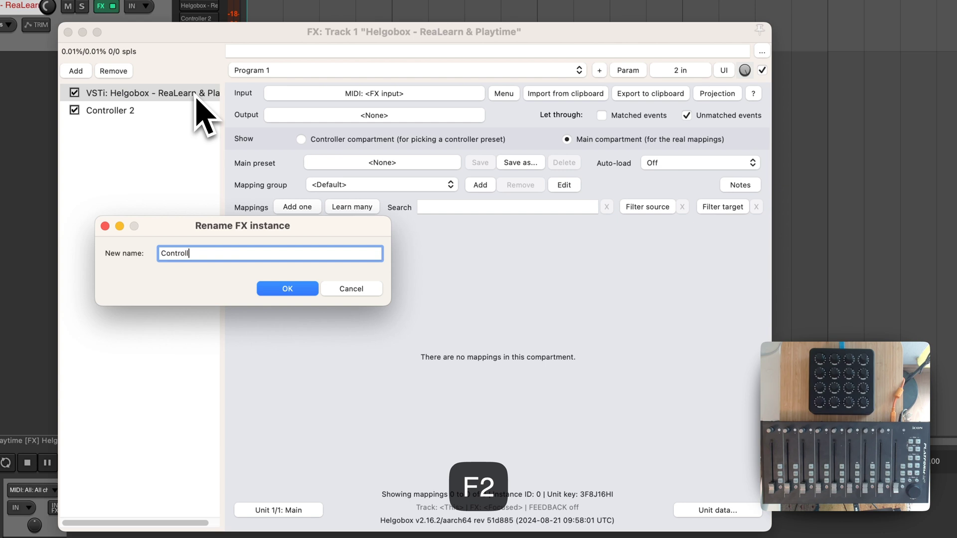
text(er 1)
key(Return)
- Open Controller 1 and Controller 2 in floating windows and arrange them side by side
click(174, 112)
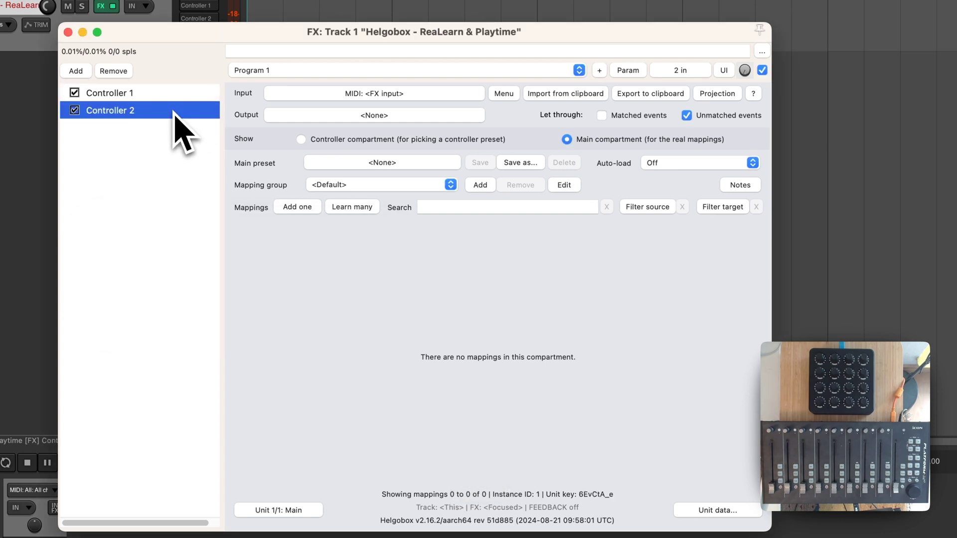
double_click(174, 110)
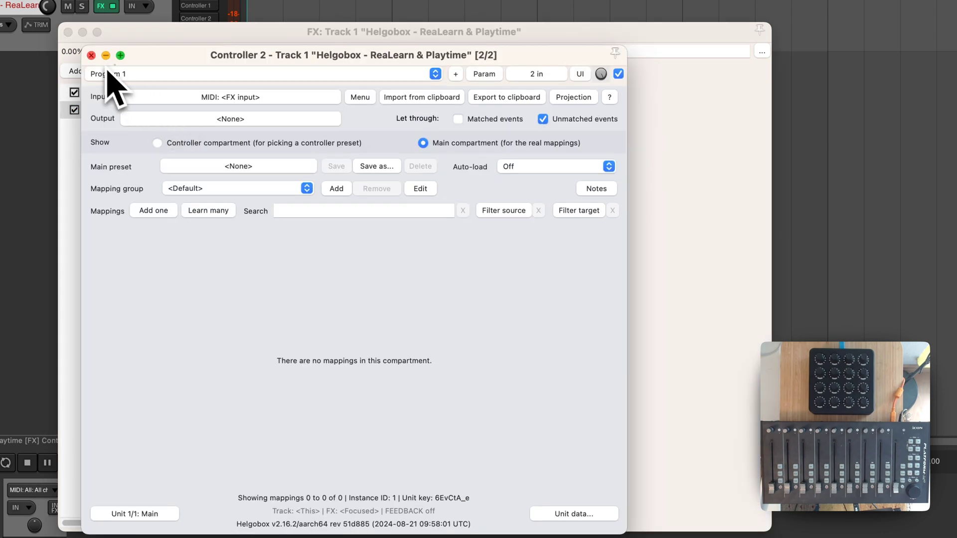
drag(243, 55, 719, 105)
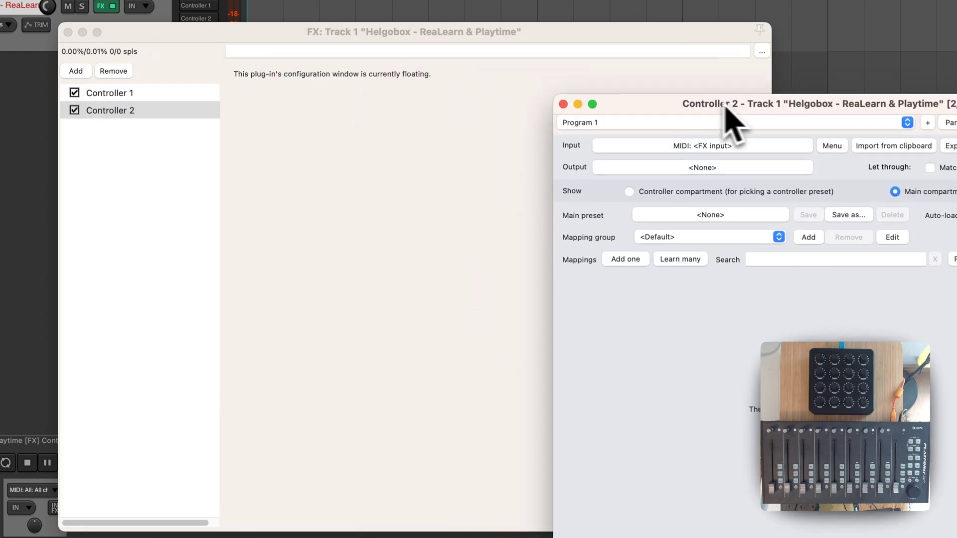
double_click(110, 94)
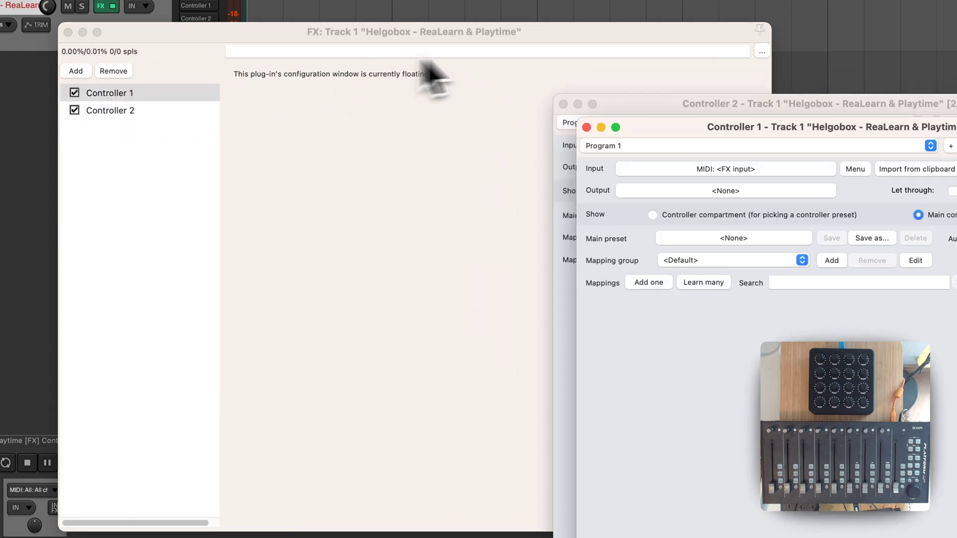
drag(733, 133, 121, 122)
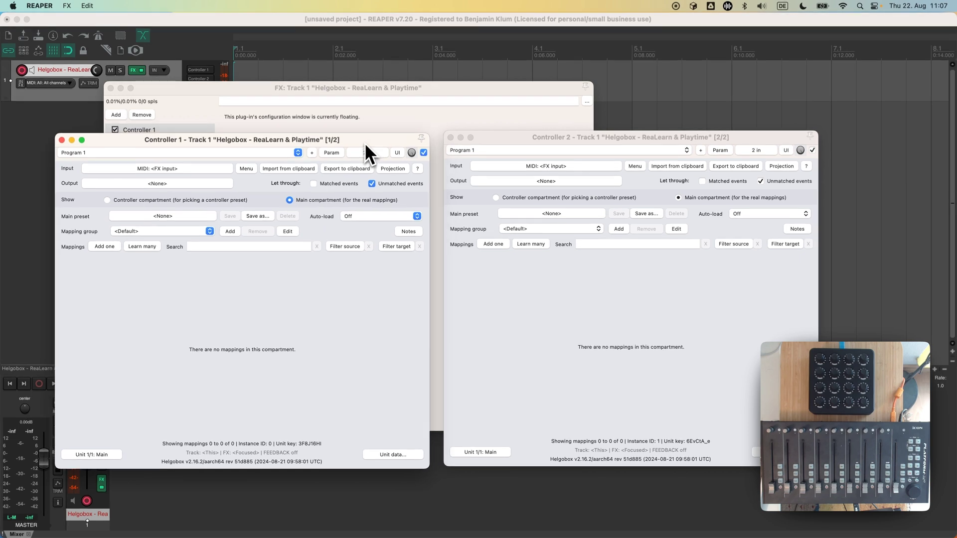
drag(367, 142, 372, 153)
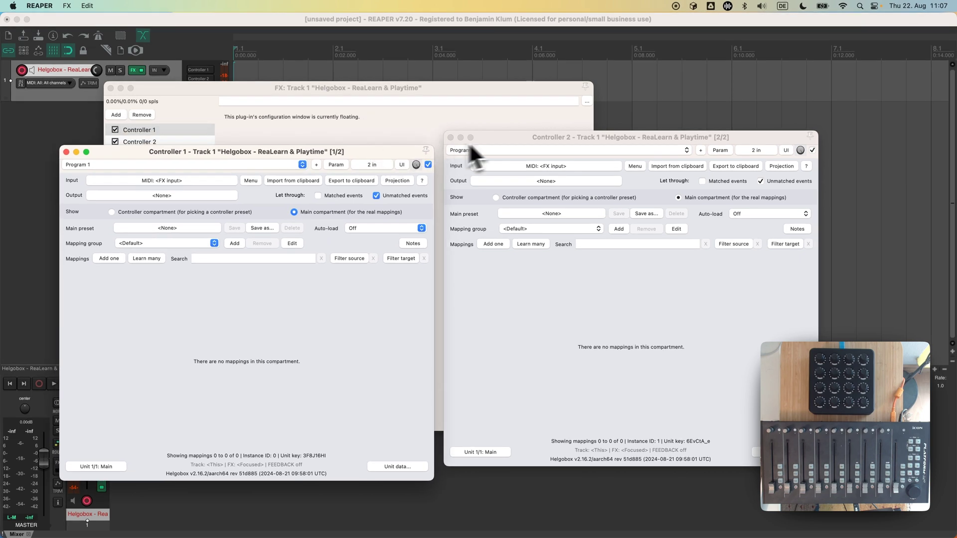
drag(507, 141, 514, 154)
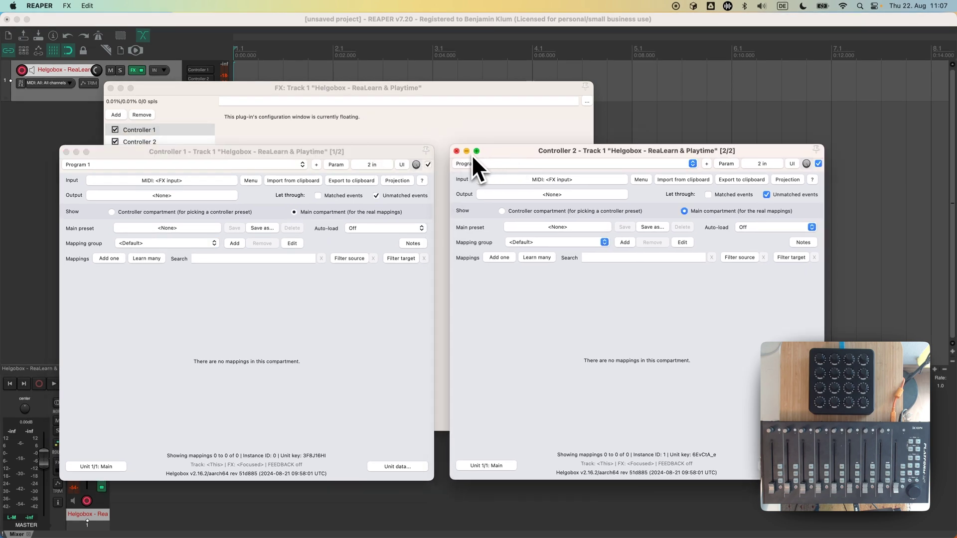
- Set Controller 2's MIDI input to DJ Tech Tools - Midi Fighter Twister and Controller 1's to iCON - Platform M+ V2.12
click(534, 180)
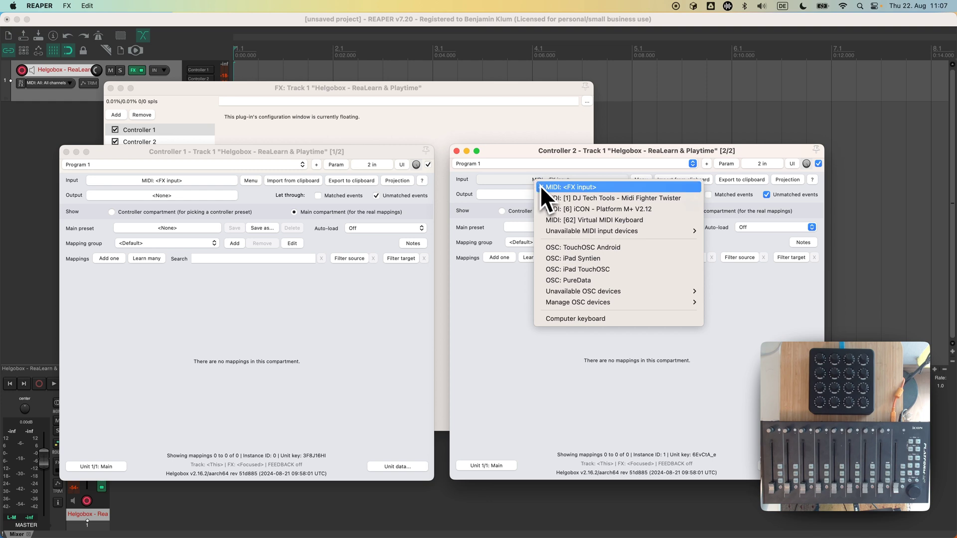
click(564, 199)
click(154, 181)
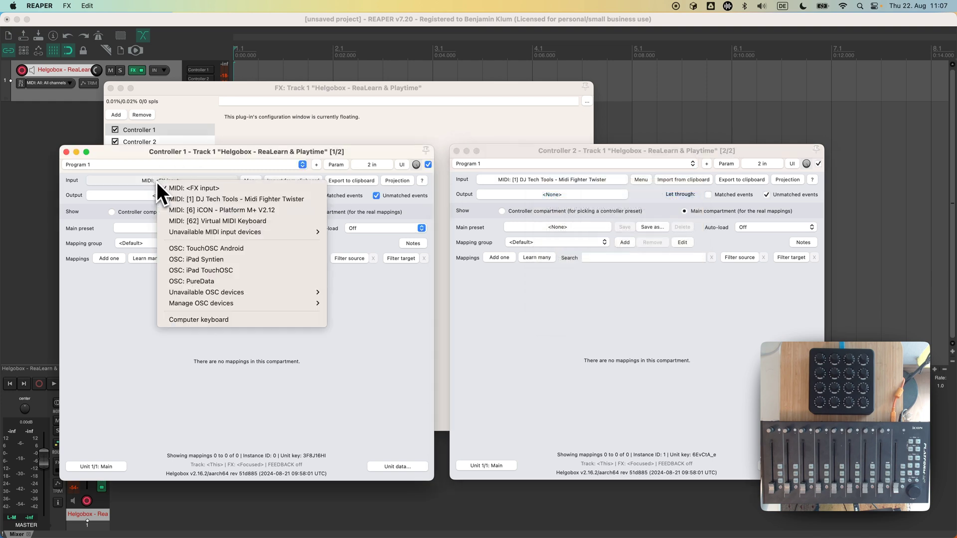
click(190, 211)
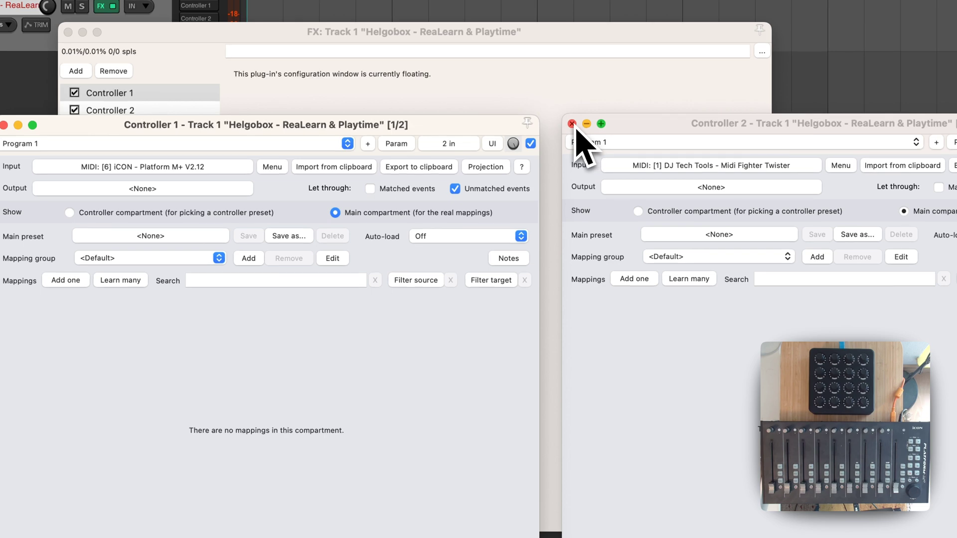
- Close the floating Controller 2 window and remove the Controller 2 instance from the FX chain
click(572, 124)
drag(301, 125, 672, 67)
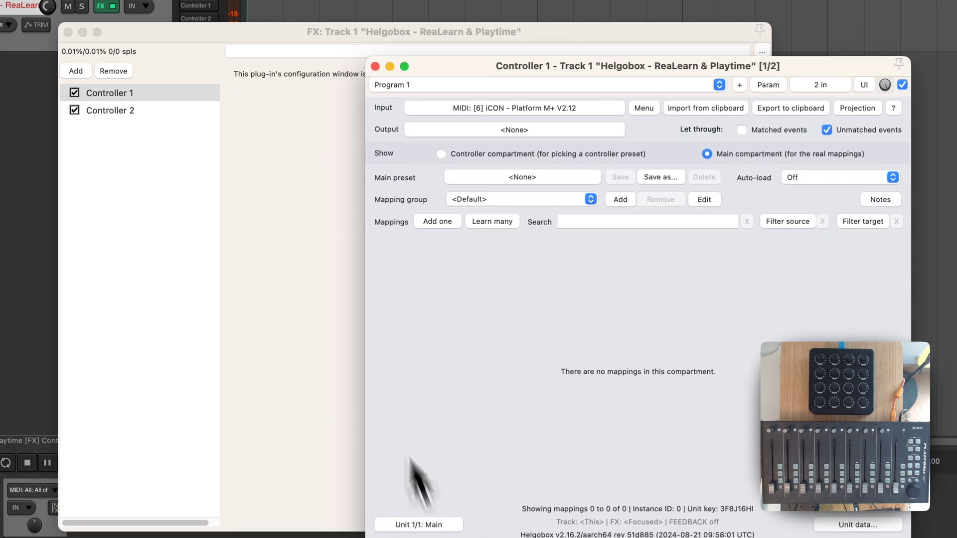
click(133, 111)
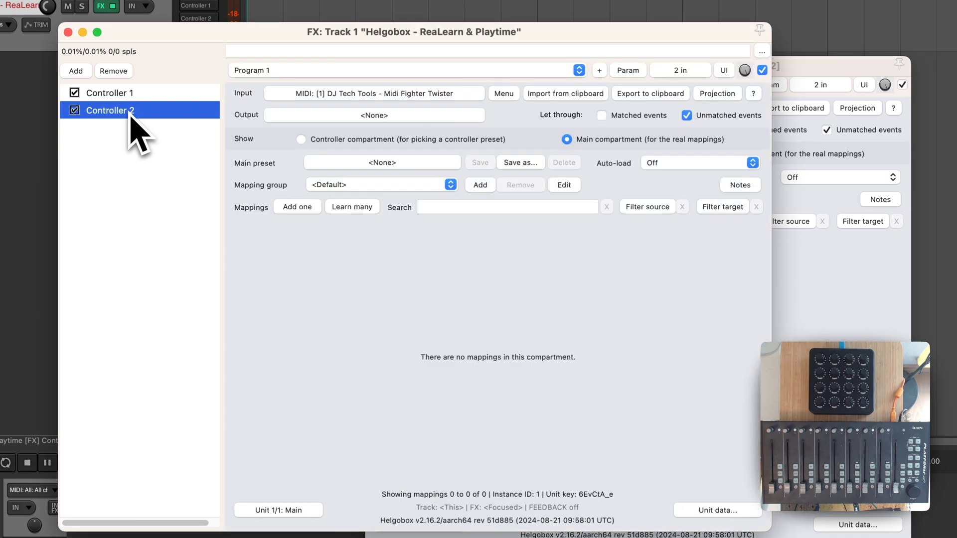
key(BackSpace)
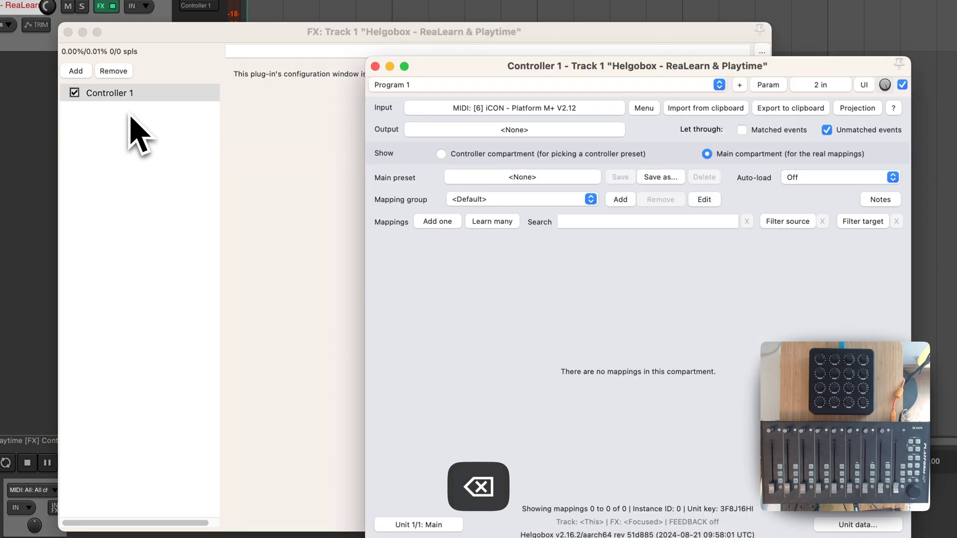
- Rename the Controller 1 instance as "All controllers" and close the track's FX chain window
click(128, 99)
key(F2)
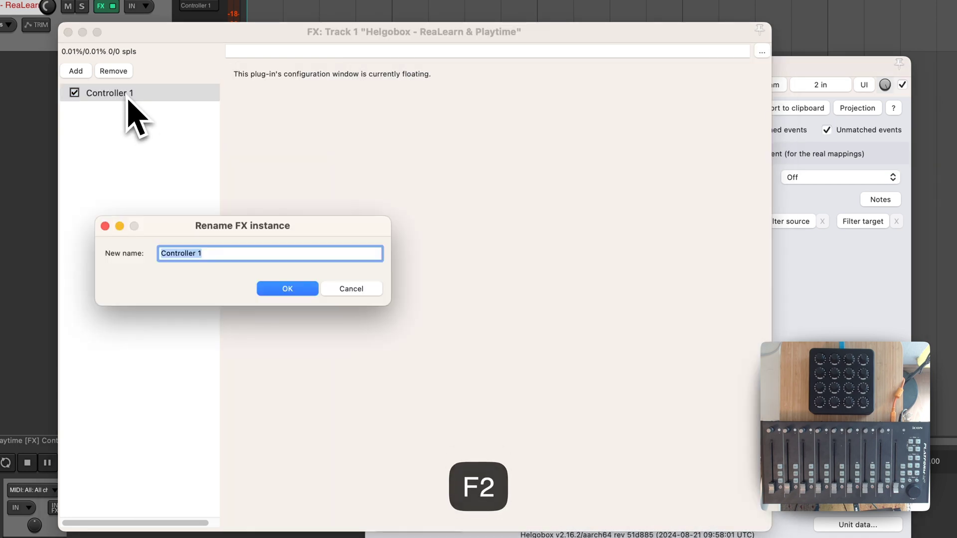
text(All c)
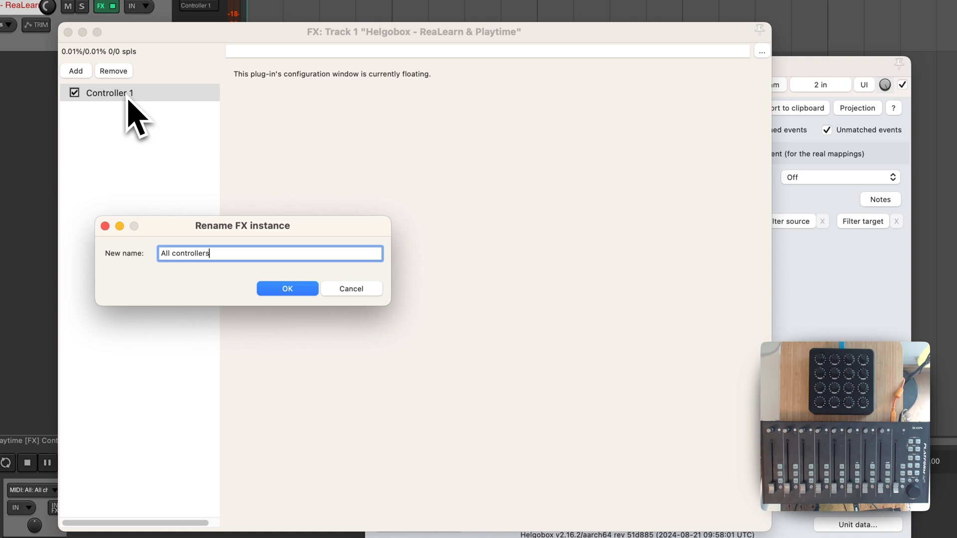
click(287, 289)
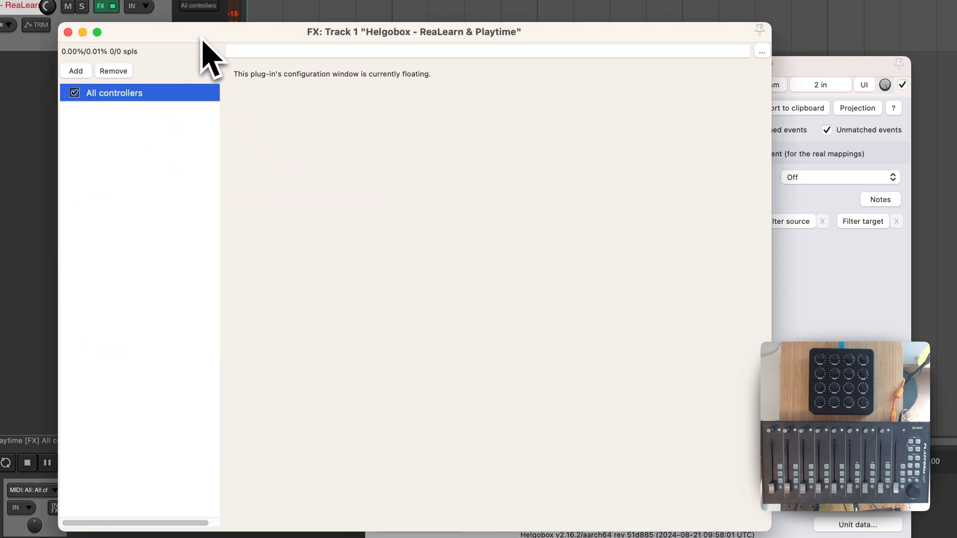
drag(202, 41, 155, 140)
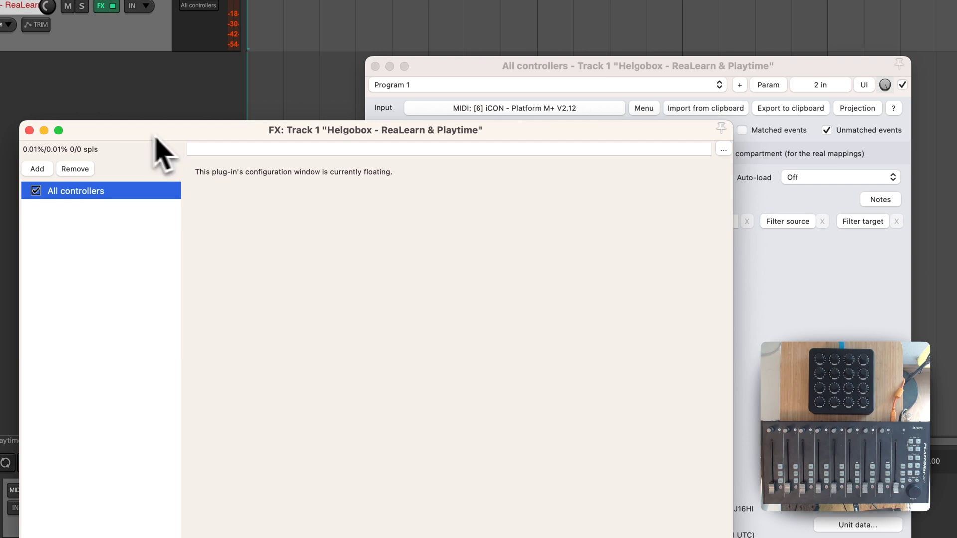
click(29, 130)
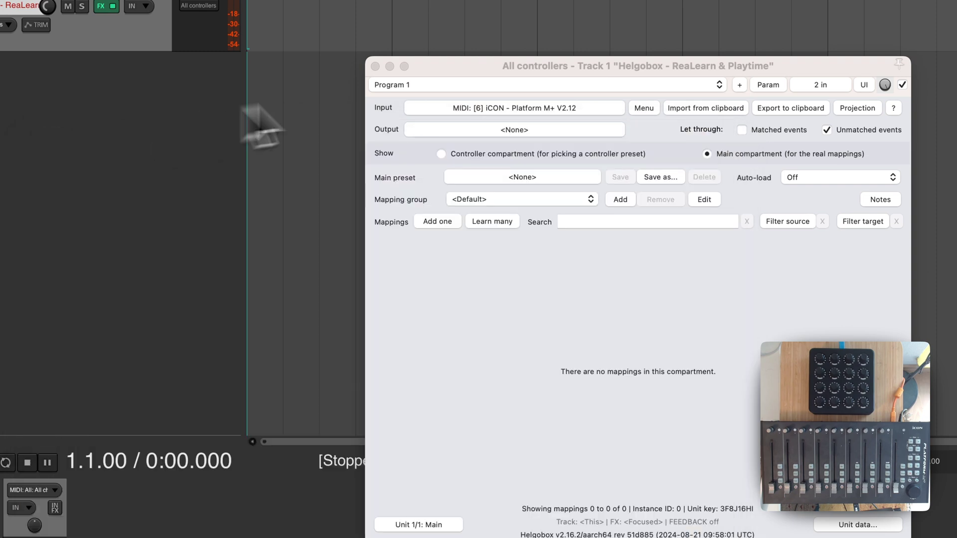
- Set the MIDI output of the All controllers instance to iCON - Platform M+ V2.12
drag(472, 75, 226, 48)
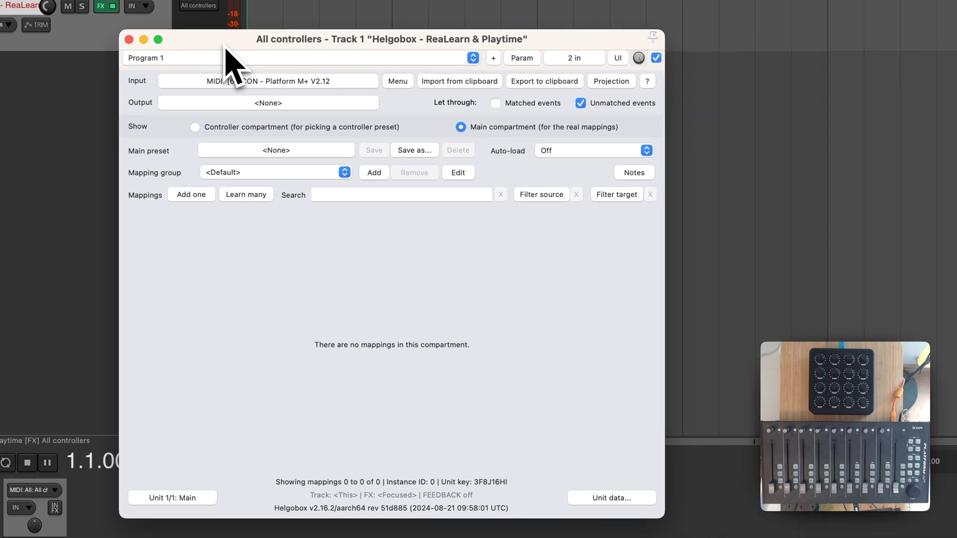
click(277, 102)
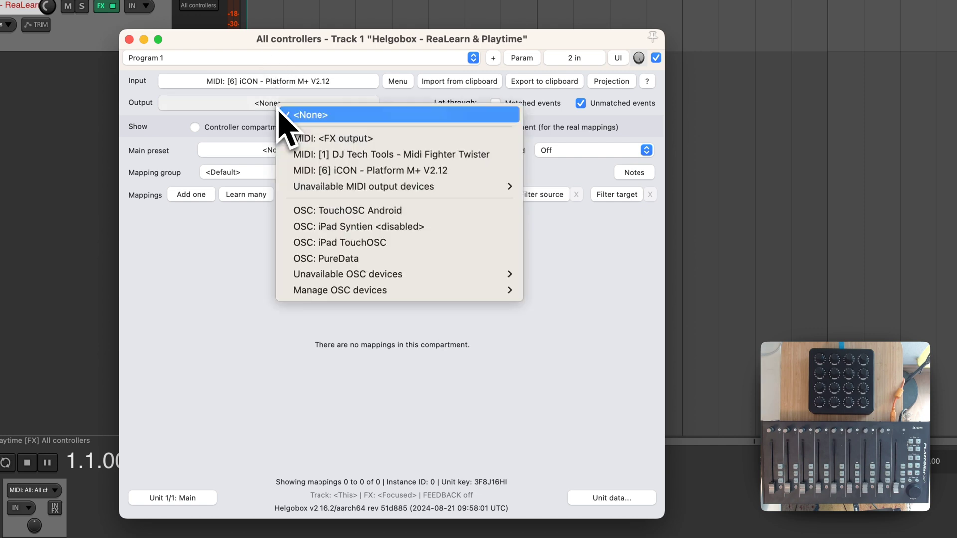
click(307, 171)
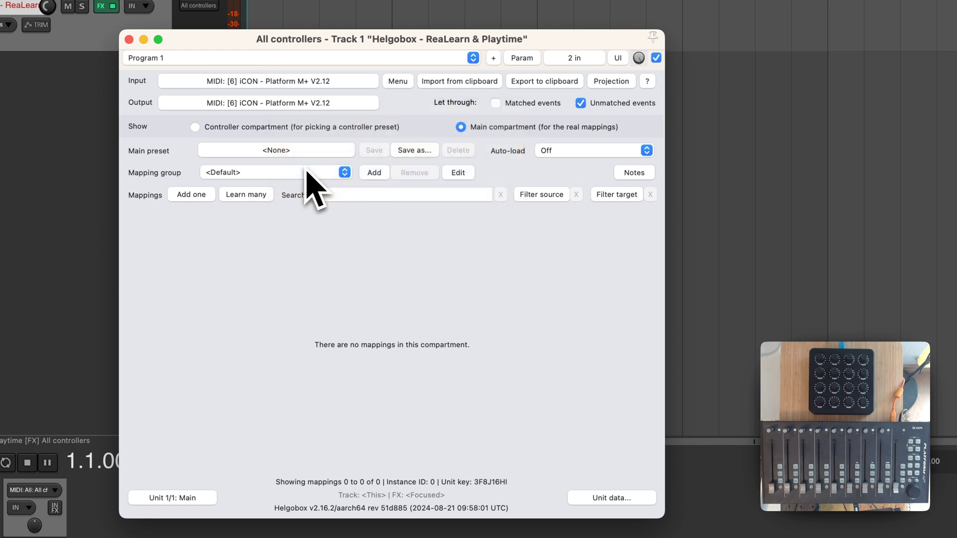
- Load the factory controller preset iCON Platform M+ in the controller compartment
click(291, 128)
click(290, 155)
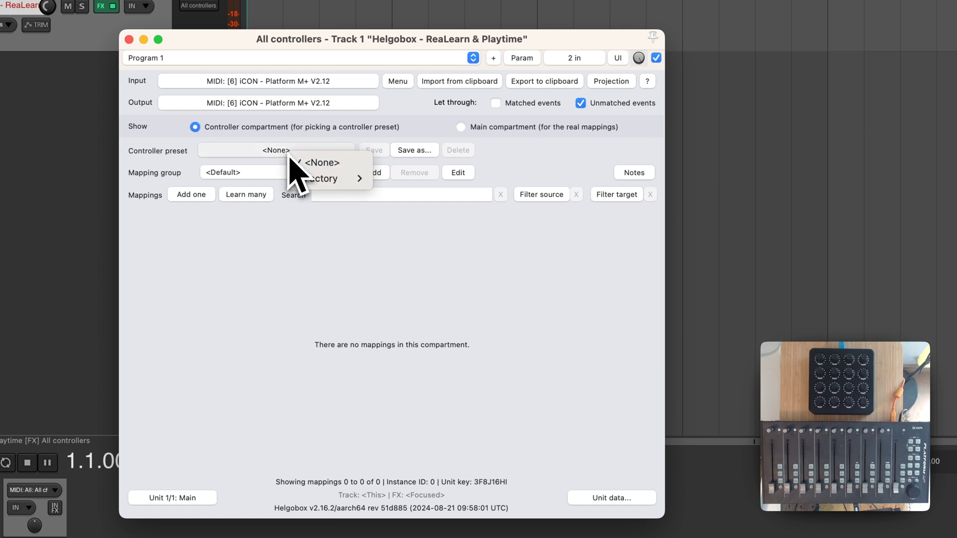
mouse_move(321, 179)
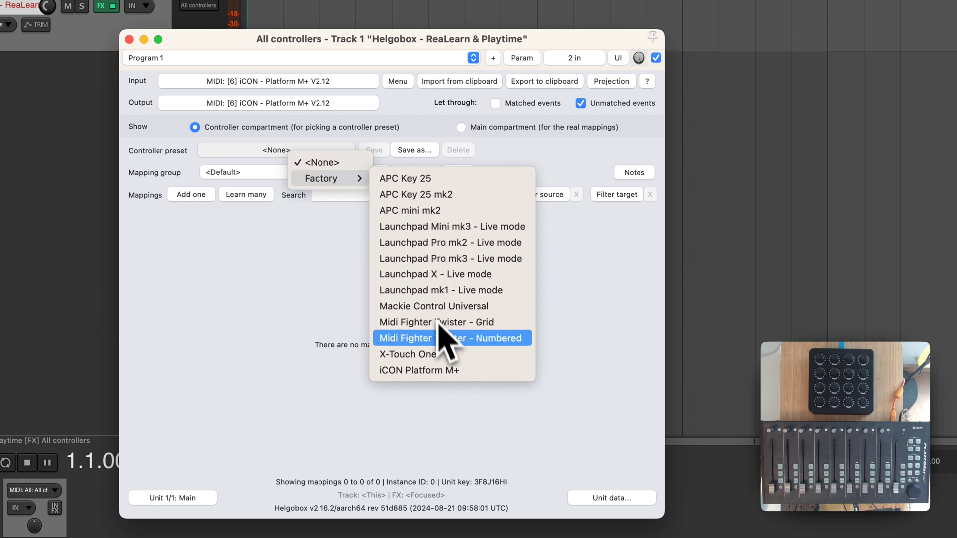
click(399, 370)
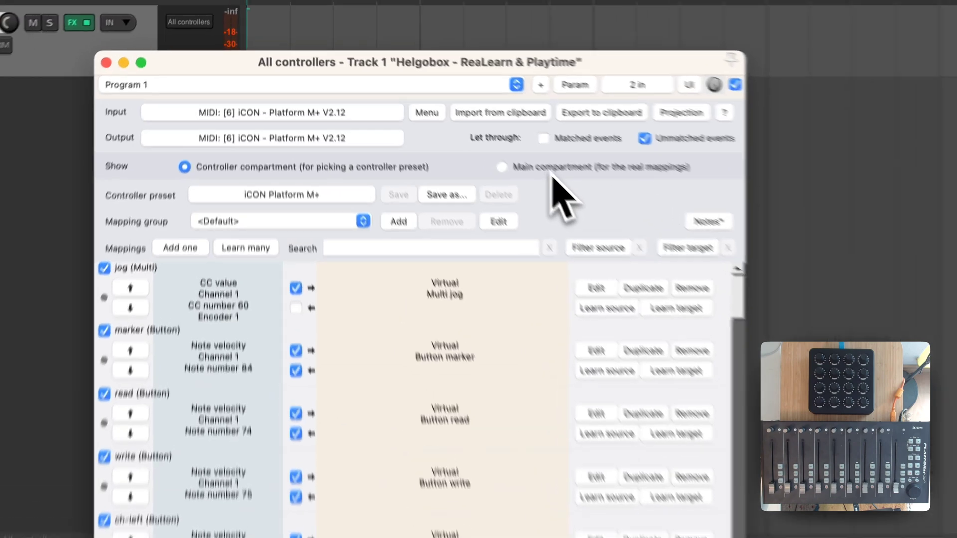
- Load the factory main preset DAW control in the main compartment
click(501, 132)
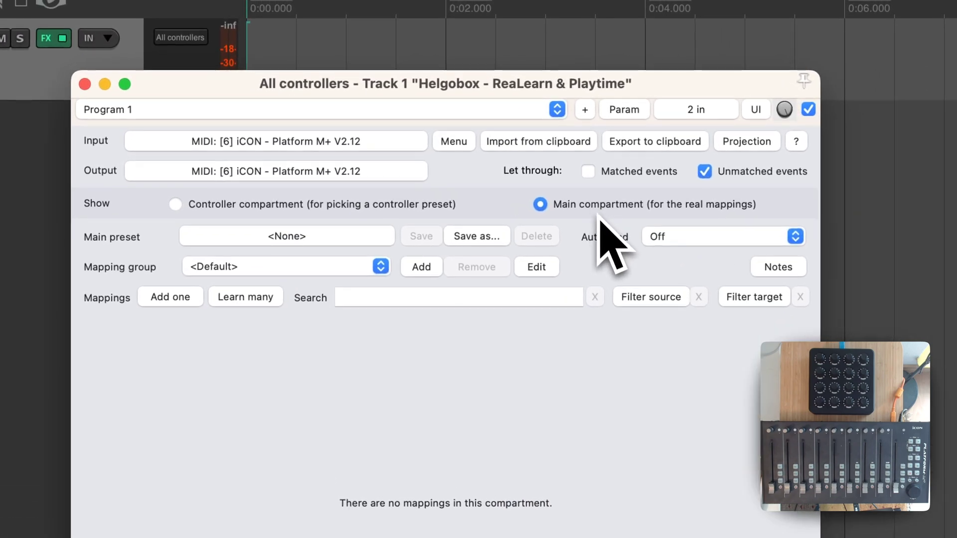
click(363, 240)
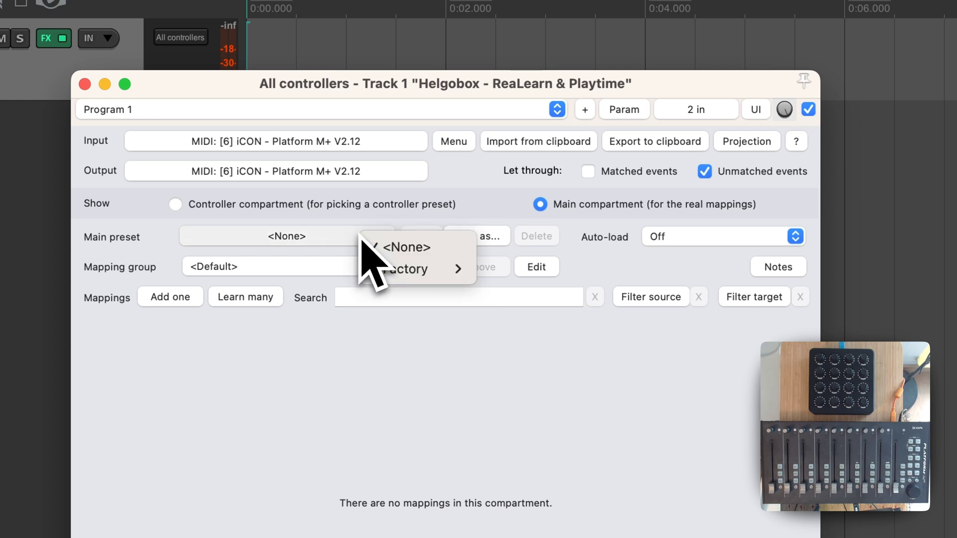
mouse_move(396, 271)
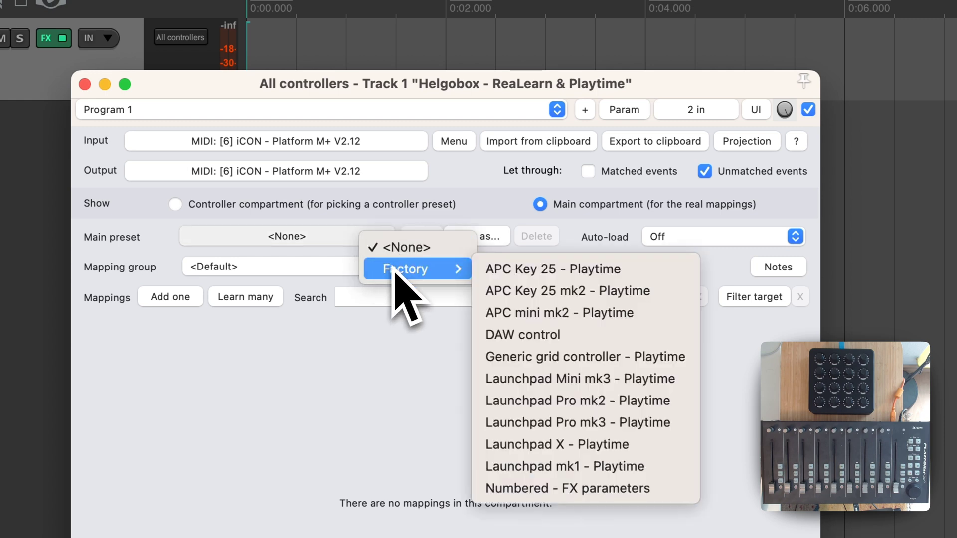
click(563, 337)
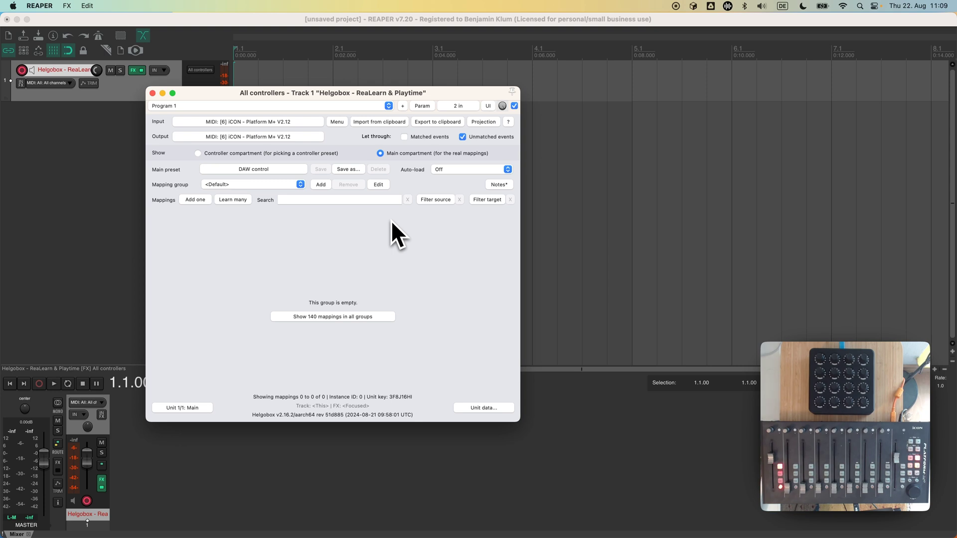
- Insert 10 tracks named Test after the Helgobox track and select the track Test 1
drag(325, 91, 447, 97)
right_click(106, 116)
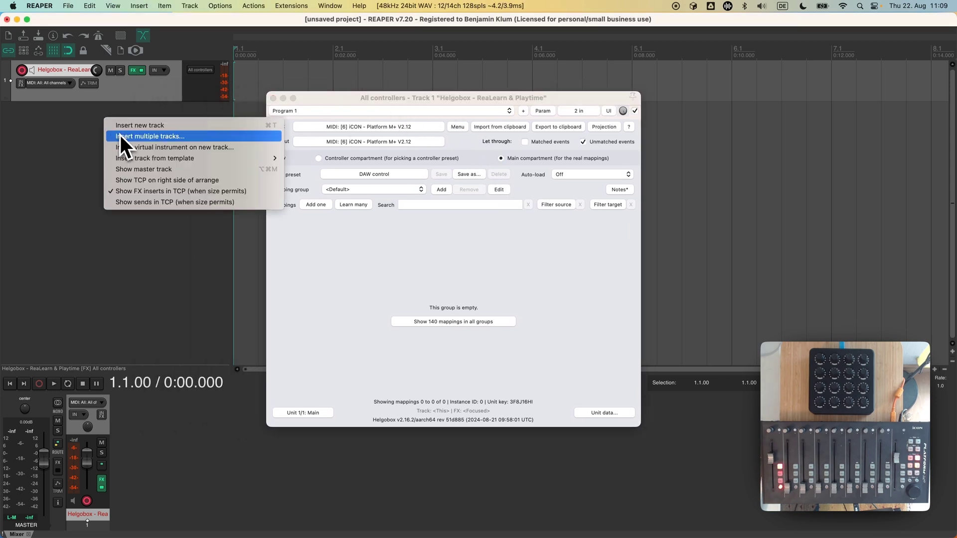
click(121, 135)
text(Test)
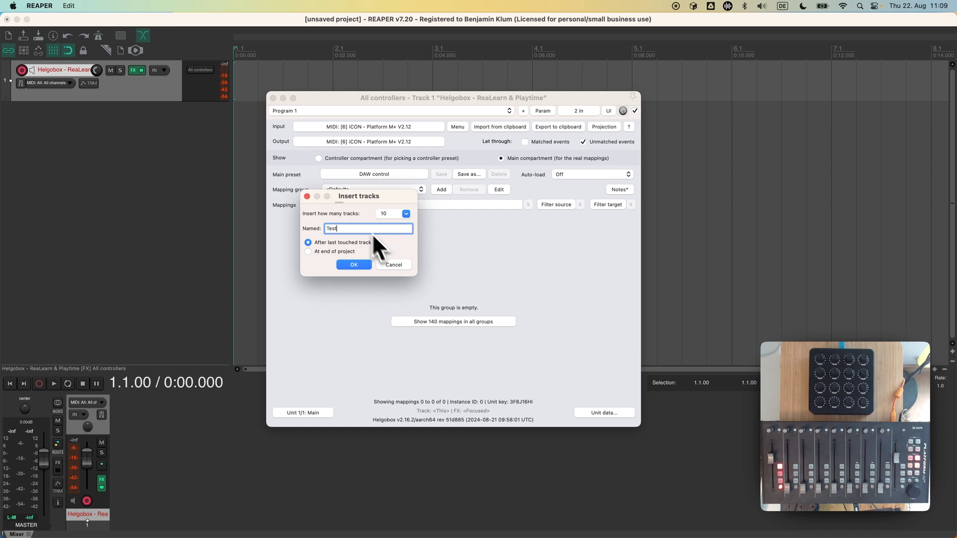
click(355, 265)
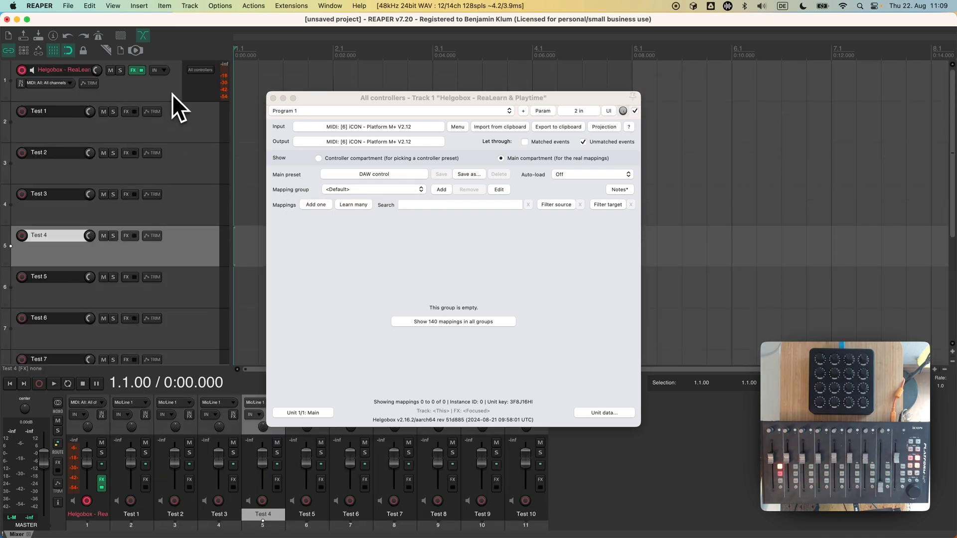
click(176, 122)
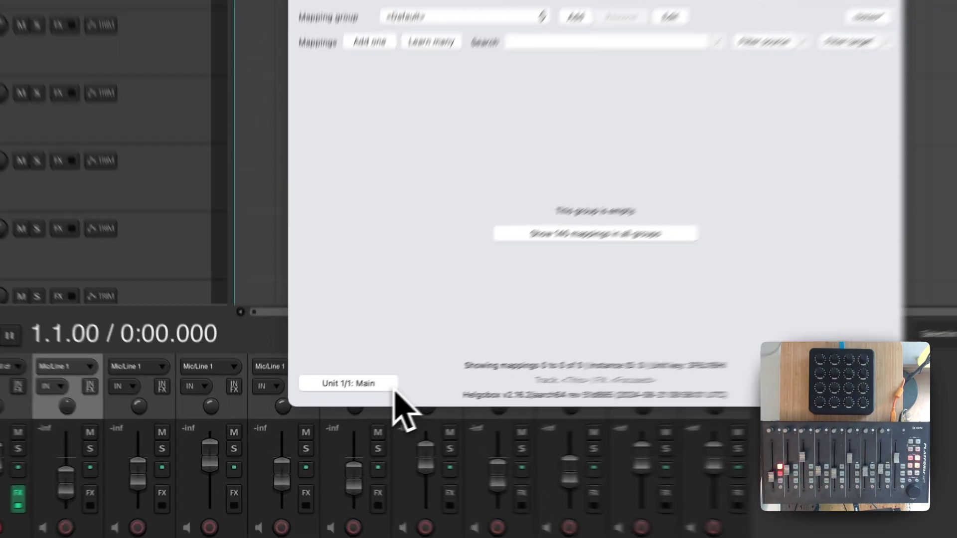
- Add a second unit to the instance and set both its MIDI input and output to DJ Tech Tools - Midi Fighter Twister
click(325, 414)
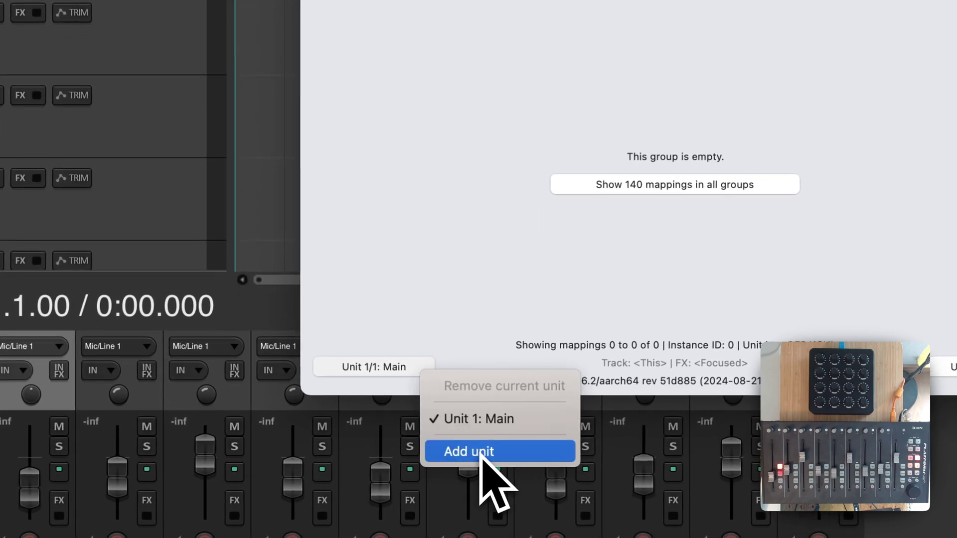
click(481, 455)
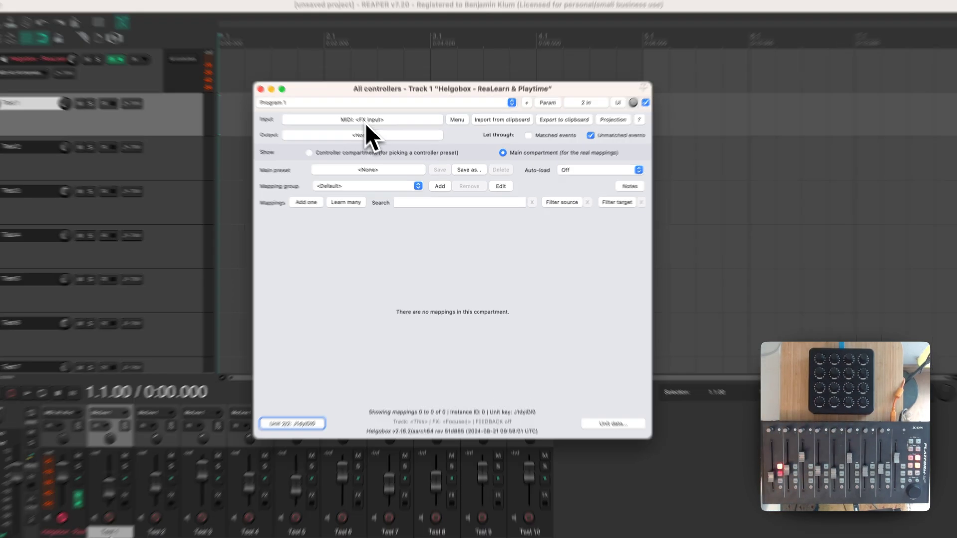
click(370, 128)
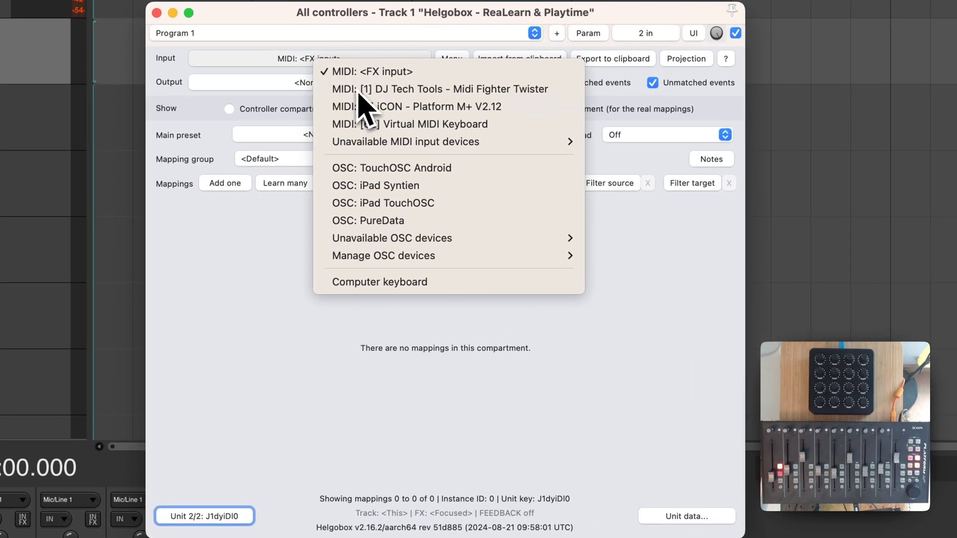
click(358, 91)
click(340, 87)
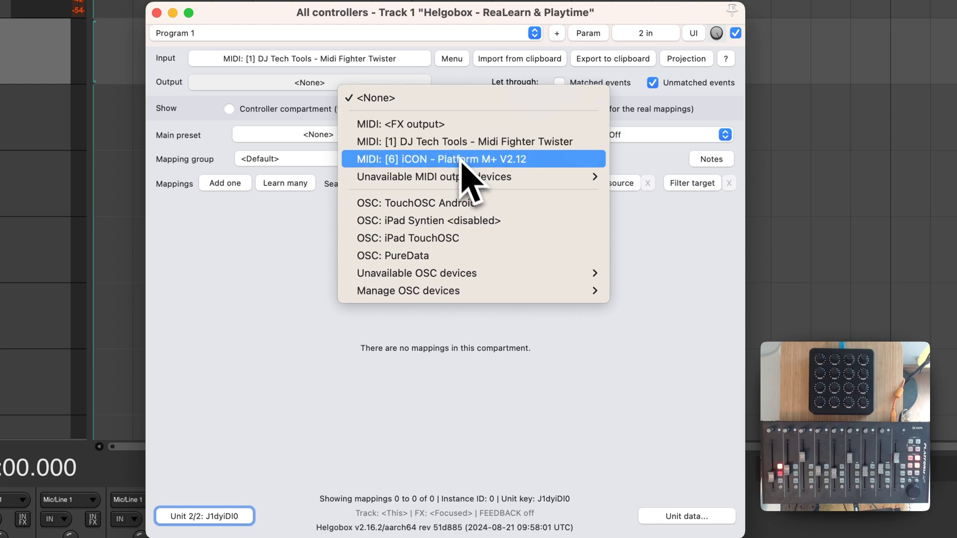
mouse_move(470, 179)
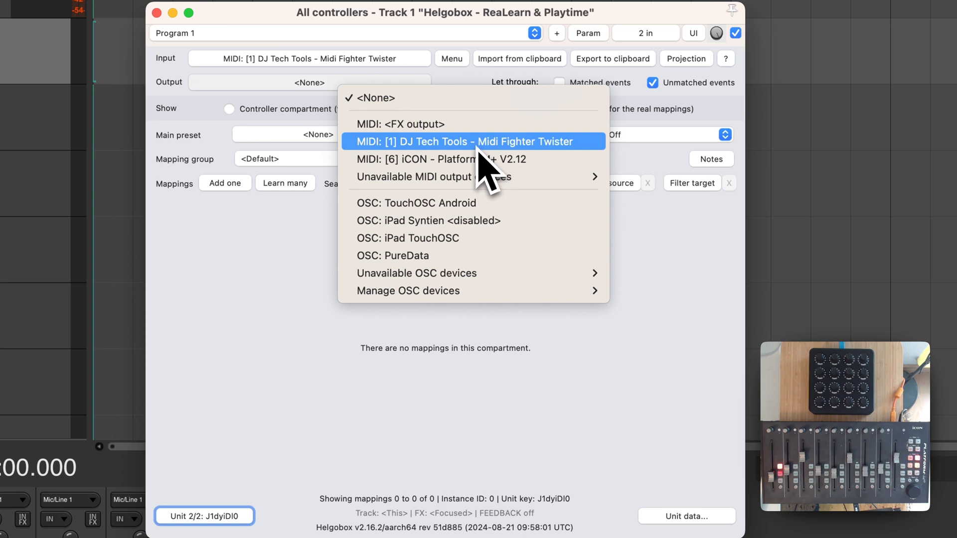
click(482, 144)
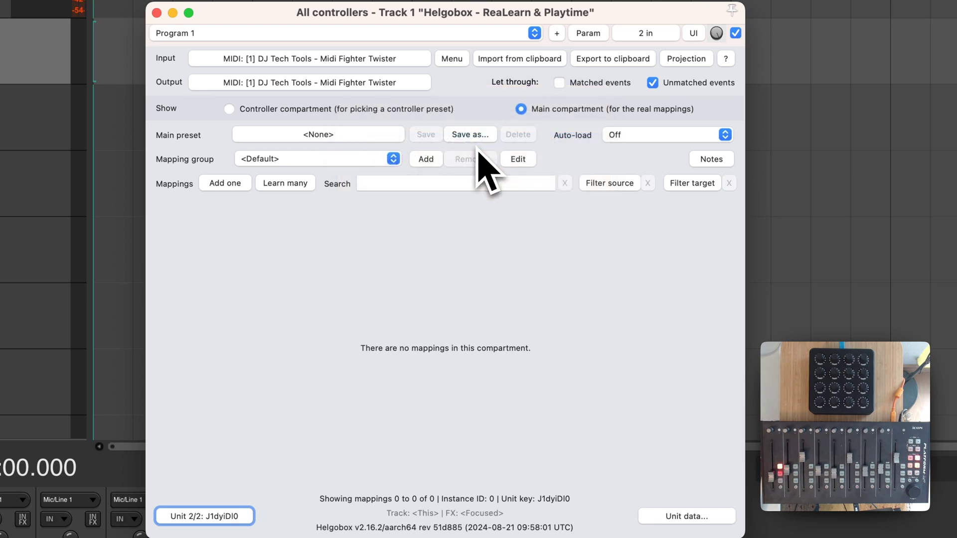
- Load the factory controller preset Midi Fighter Twister - Grid in the second unit and inspect a knob's mapping with the source filter
click(375, 114)
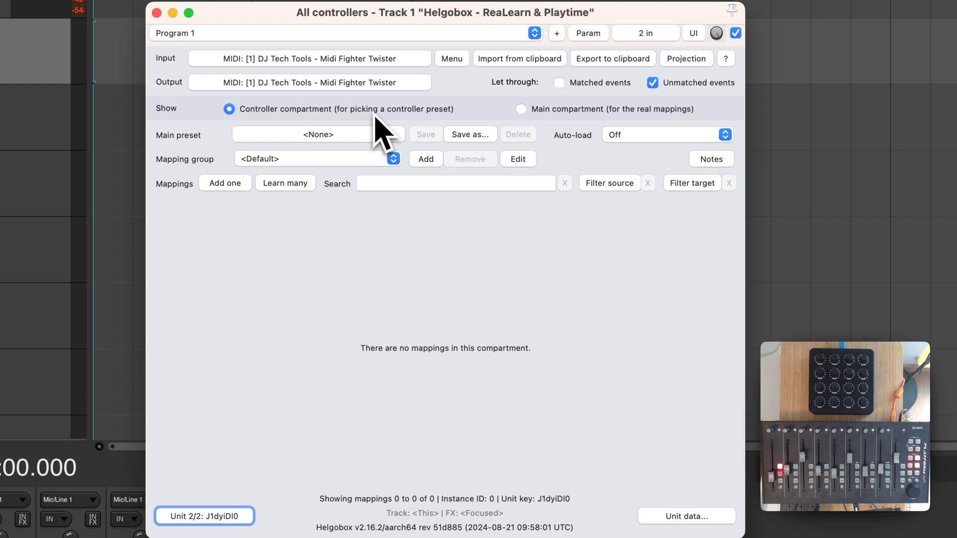
click(348, 141)
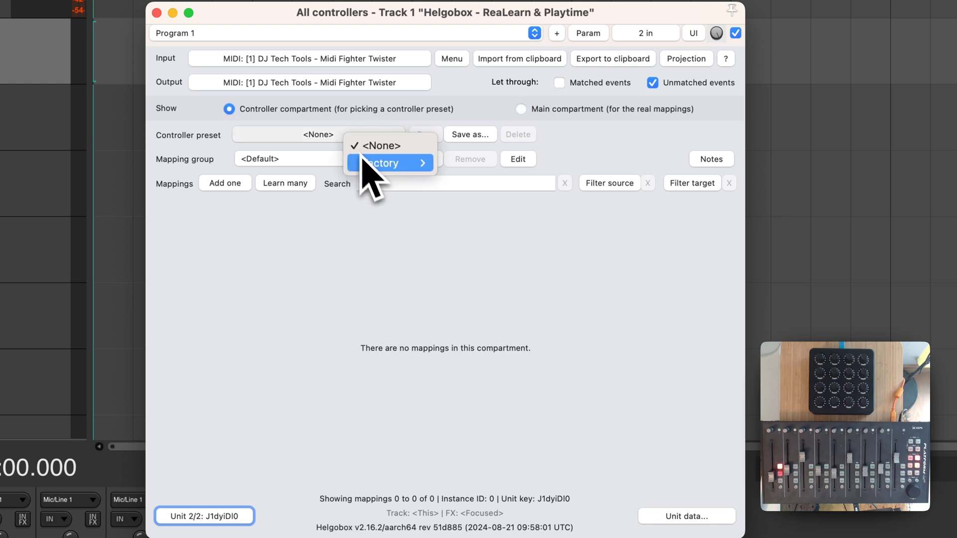
mouse_move(382, 169)
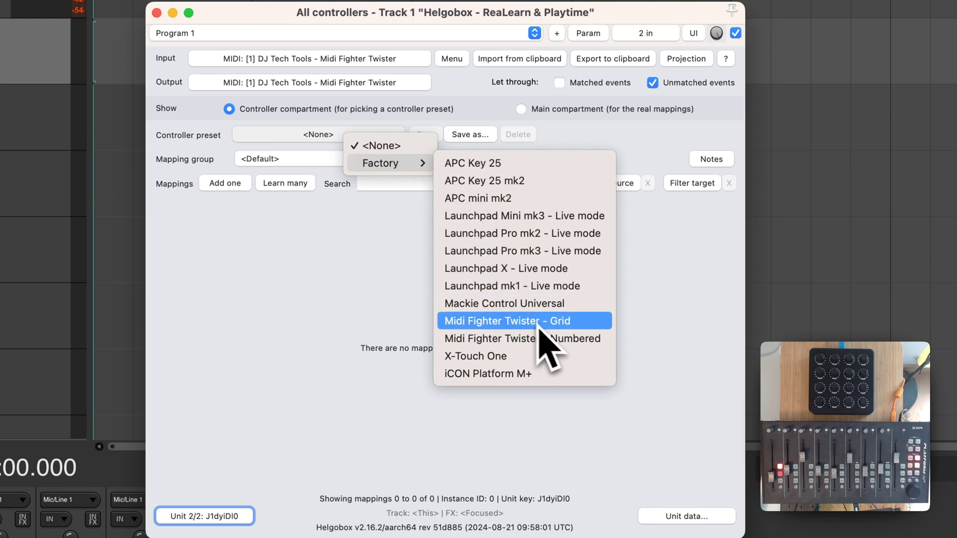
click(582, 325)
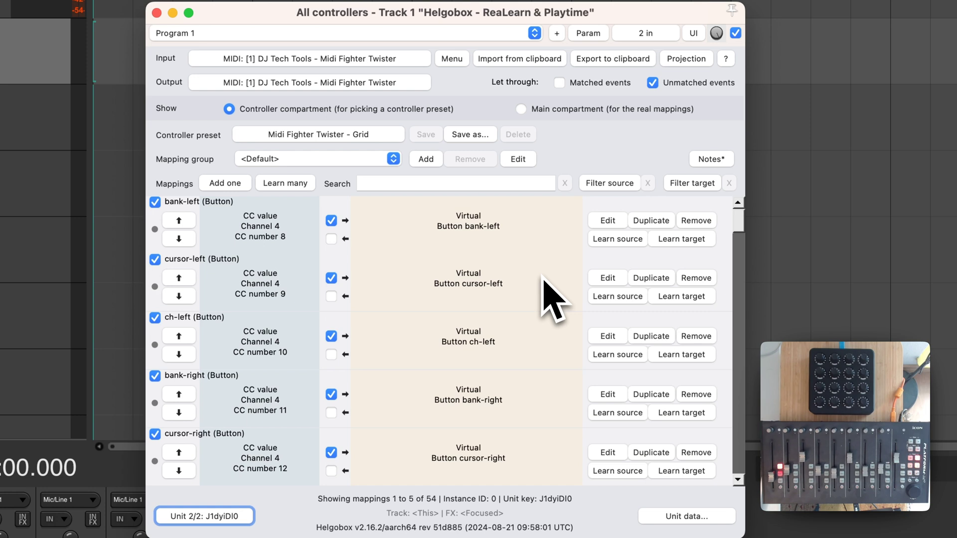
click(617, 183)
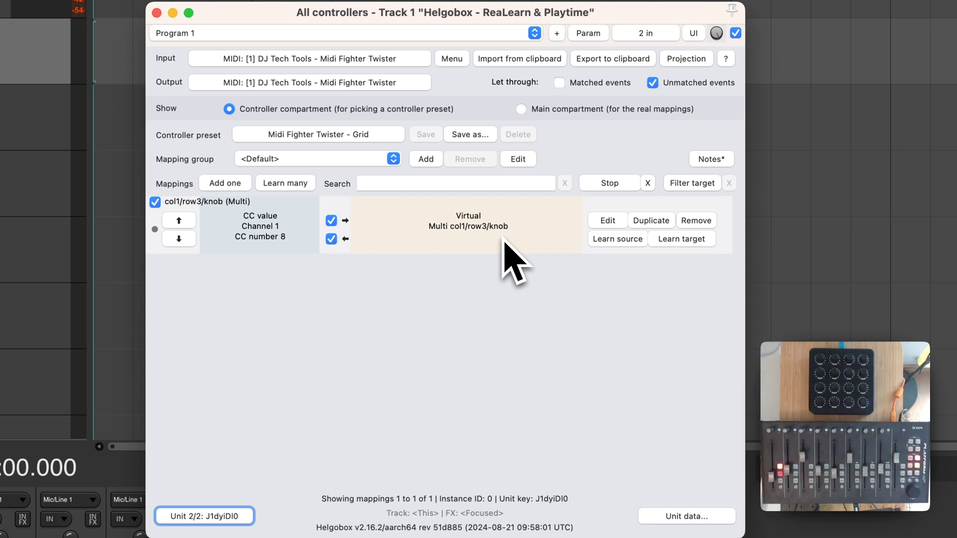
click(648, 183)
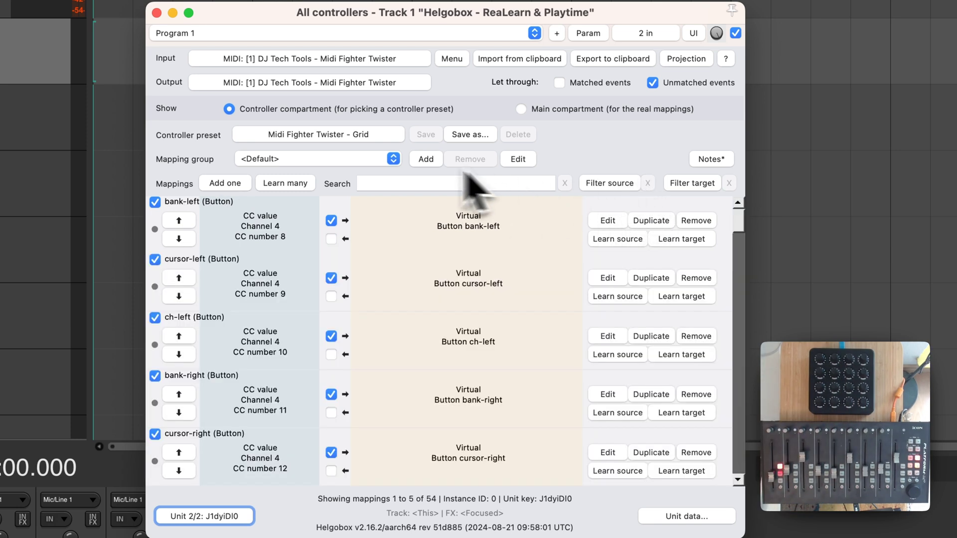
- Switch the controller preset to Midi Fighter Twister - Numbered, check a knob's mapping by source filter and clear the filter
click(387, 138)
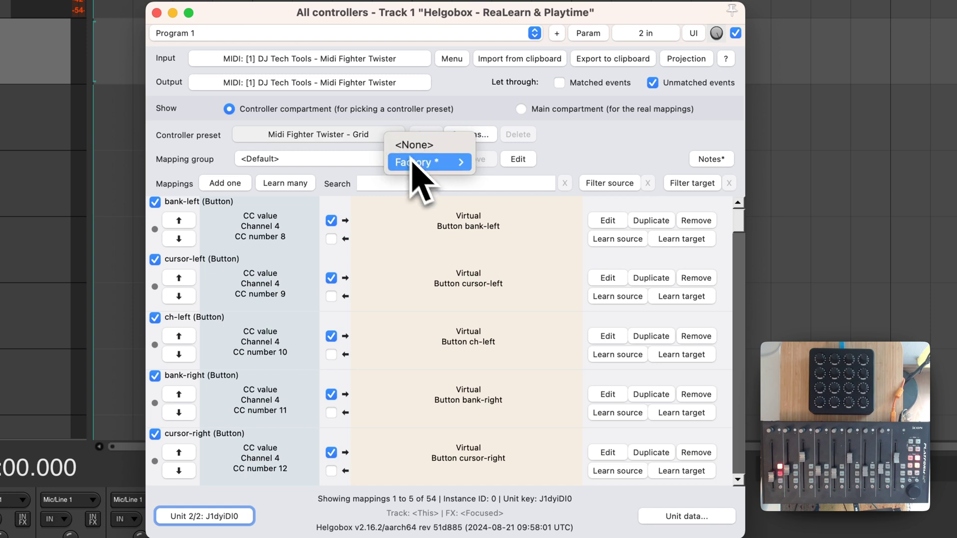
mouse_move(413, 164)
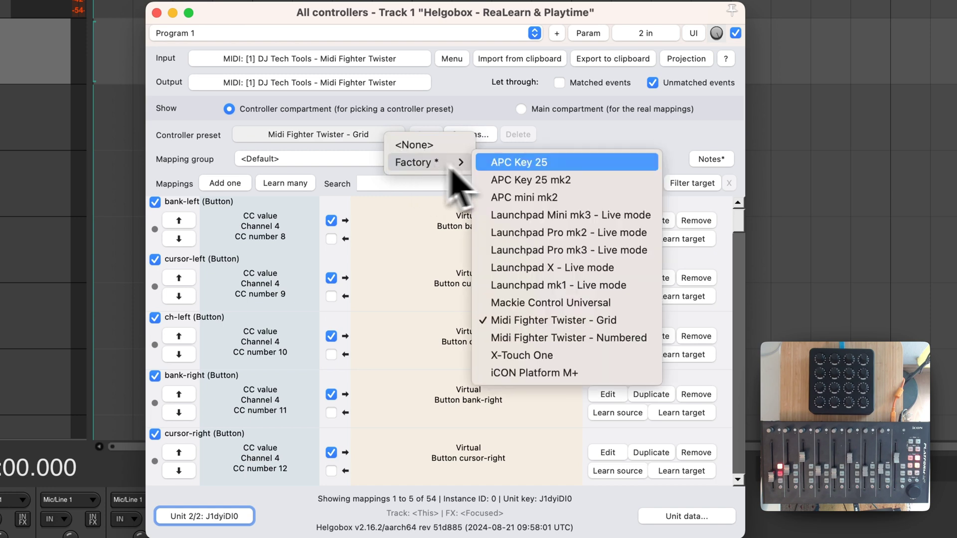
click(628, 339)
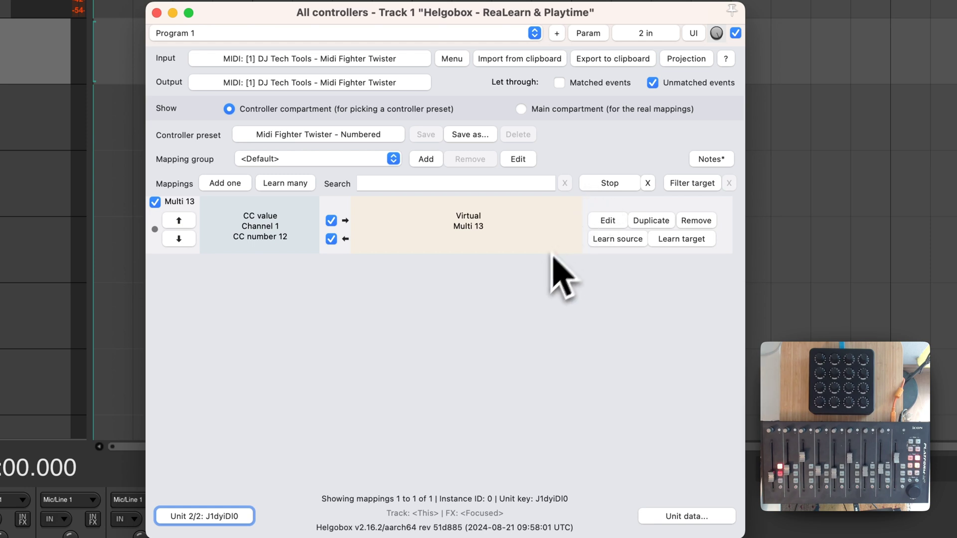
click(648, 187)
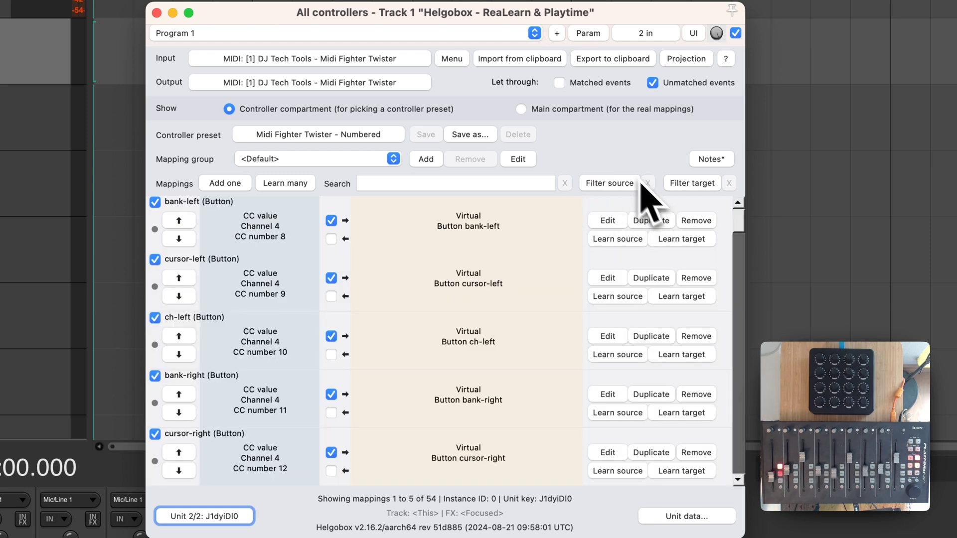
- Load the factory main preset Numbered - FX parameters in the second unit's main compartment
click(563, 110)
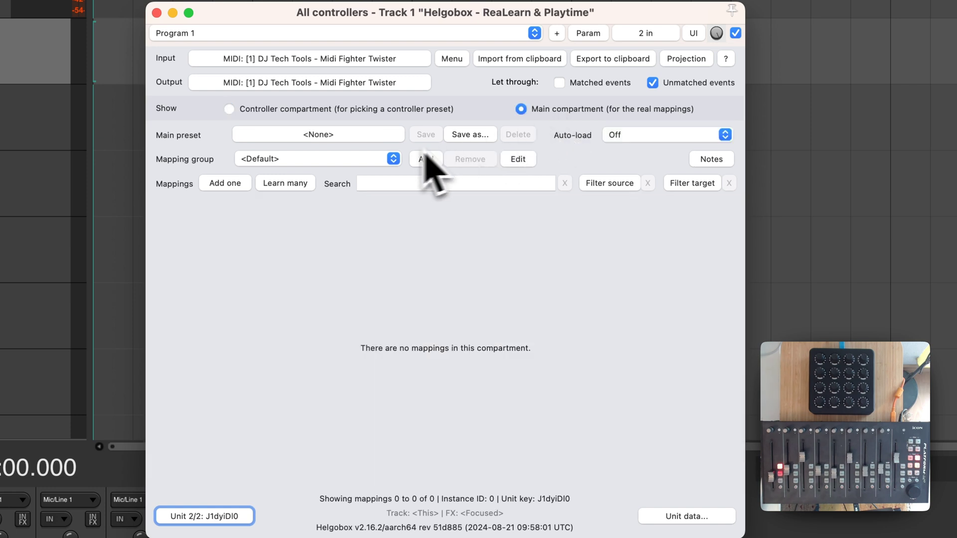
click(335, 134)
mouse_move(360, 163)
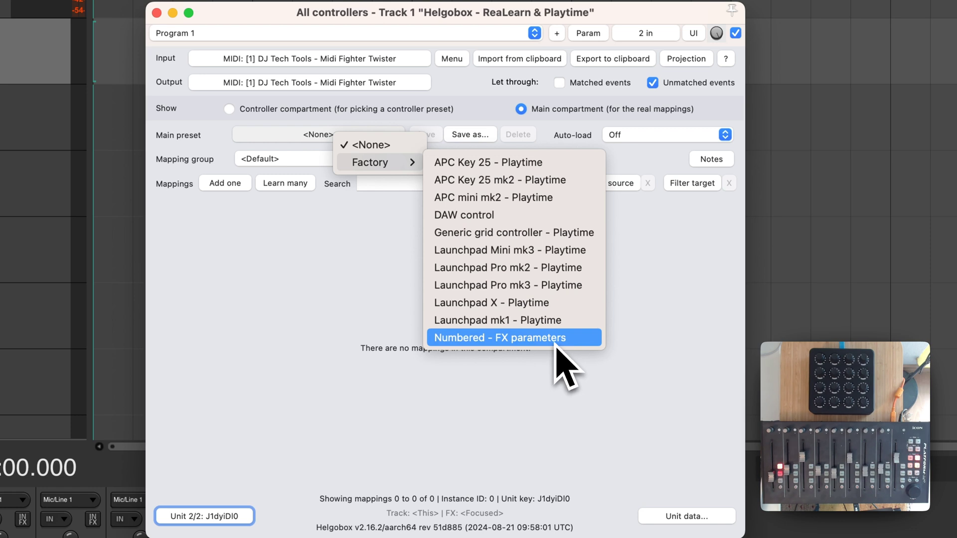
click(513, 338)
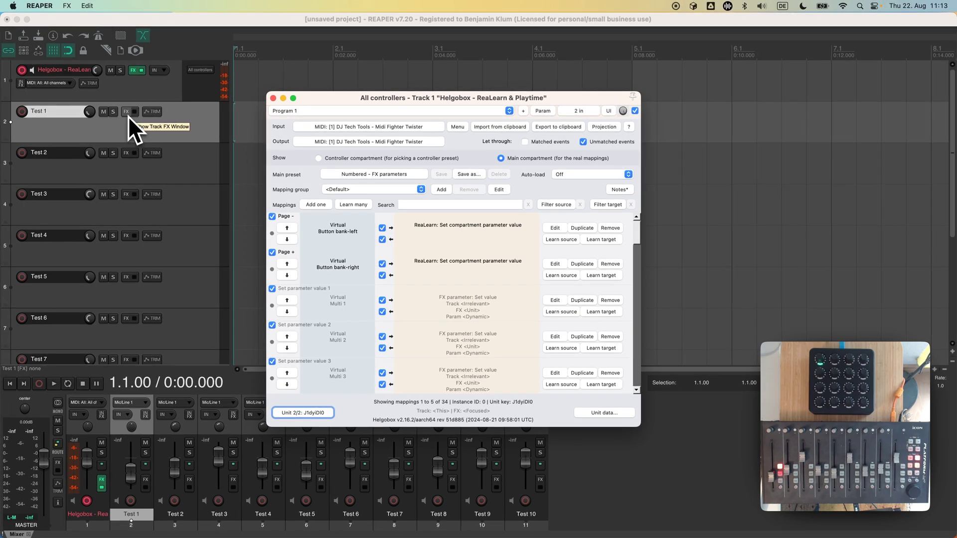
- Insert the VST: ReaEQ (Cockos) effect from the EQ category on track Test 1
click(128, 115)
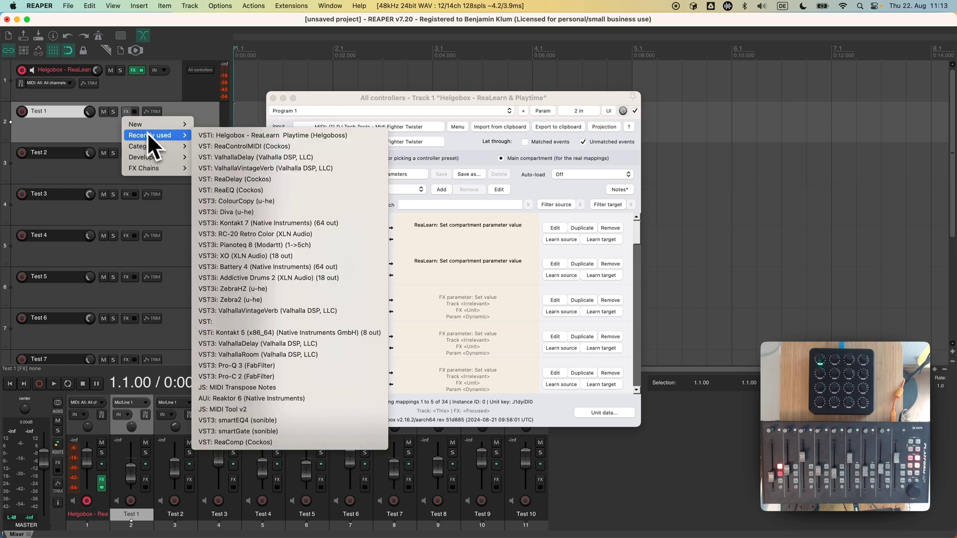
mouse_move(163, 146)
mouse_move(241, 203)
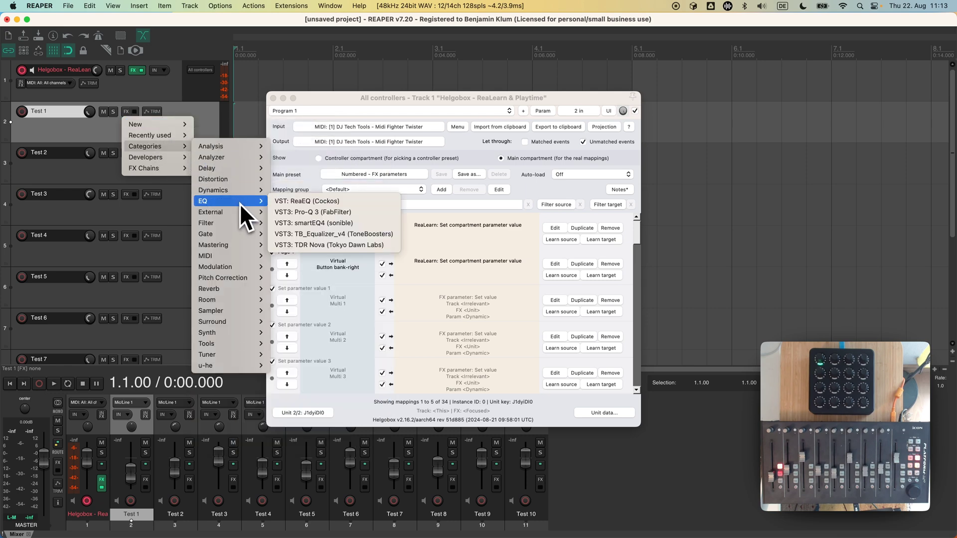
click(312, 201)
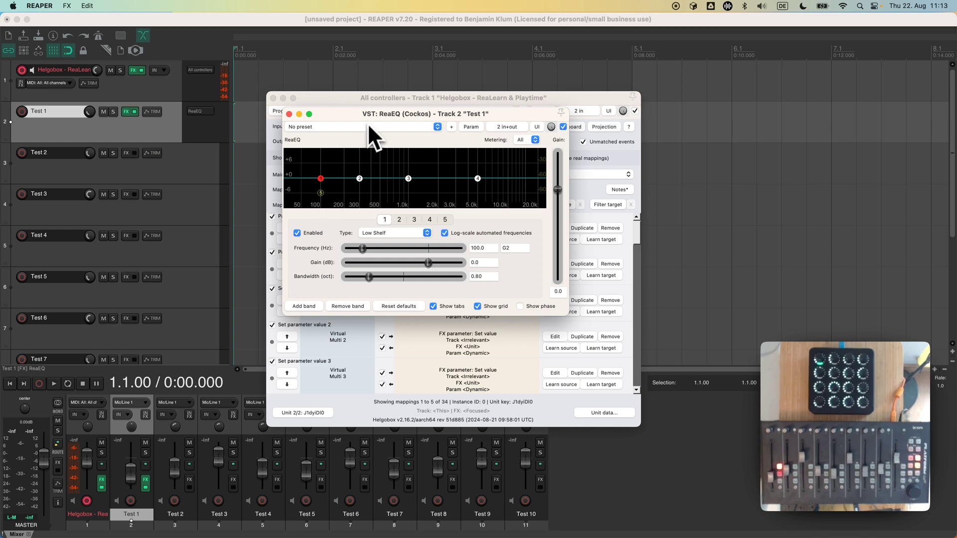
- Arrange the ReaEQ and All controllers windows side by side so that they do not overlap
drag(367, 119, 603, 134)
drag(462, 101, 309, 65)
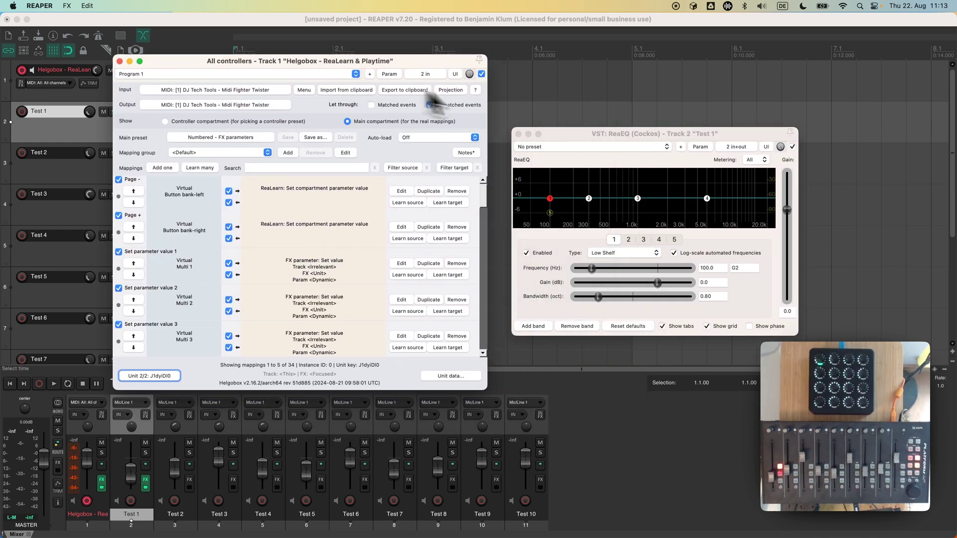
drag(586, 132, 583, 115)
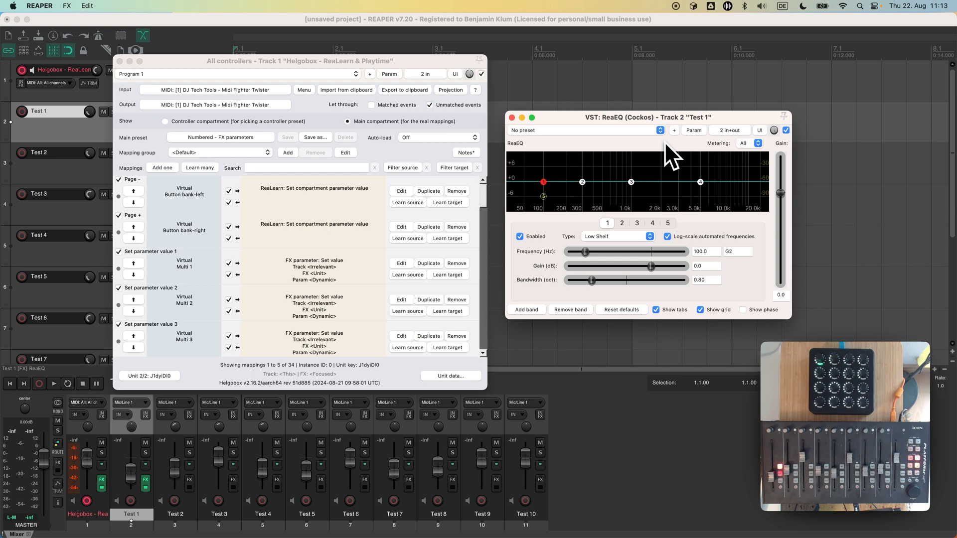
- Load the stock - Basic 11 band preset in the ReaEQ effect on track Test 1
click(656, 130)
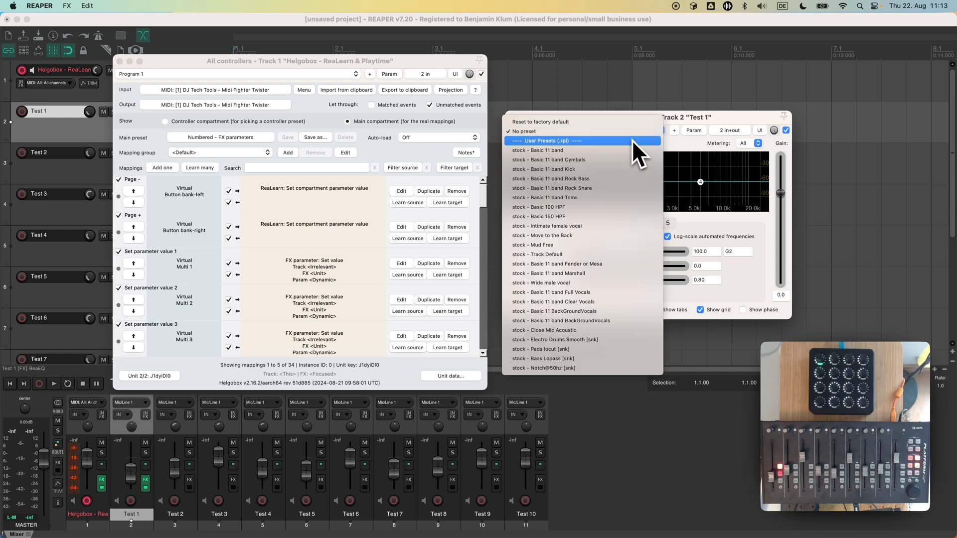
click(633, 149)
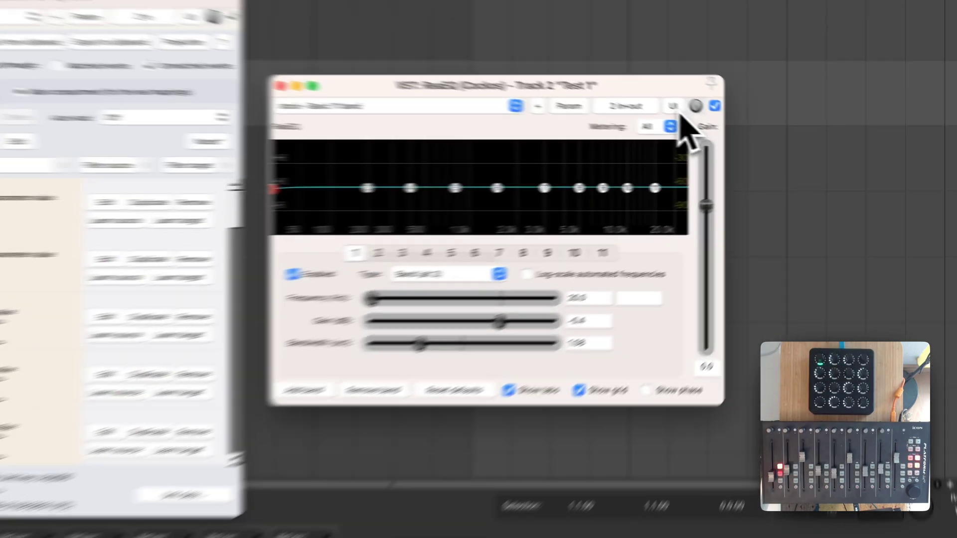
- View ReaEQ's plain parameter list, return to its graphical interface and close the effect window
click(760, 131)
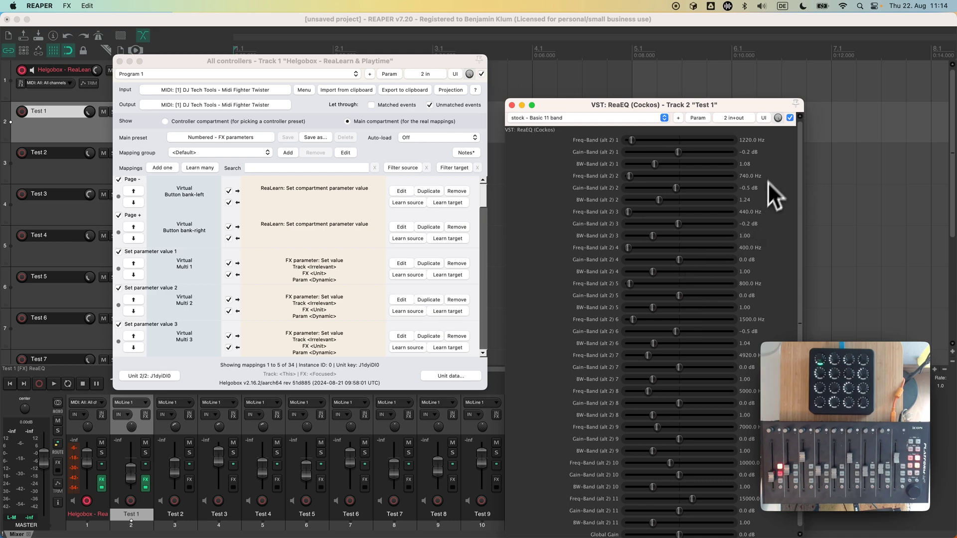
click(764, 118)
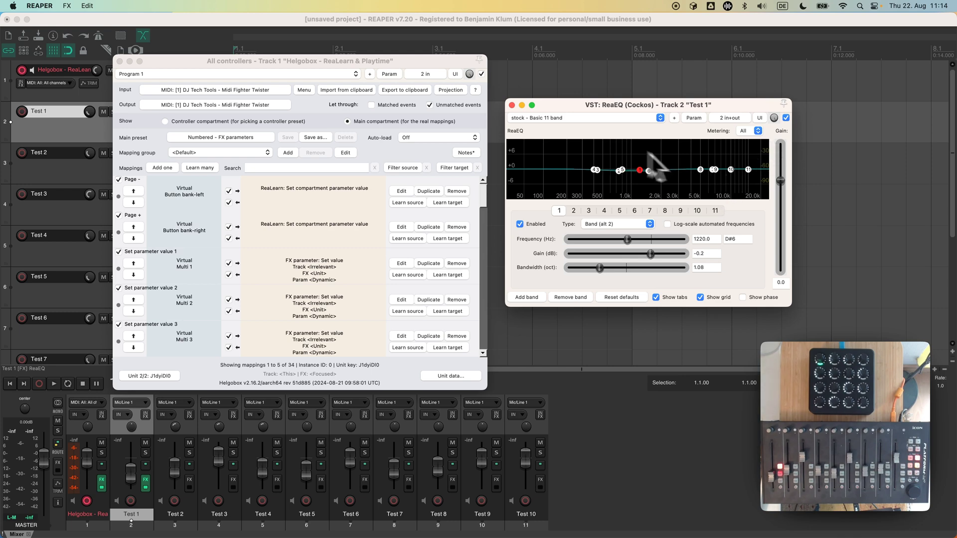
click(512, 105)
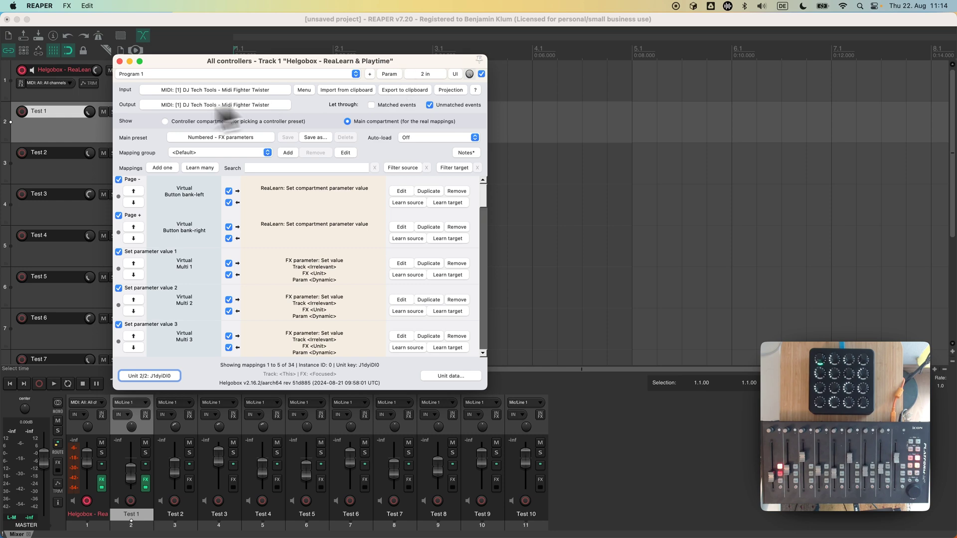
- Add the VST: ReaDelay (Cockos) effect to track Test 1, keeping the All controllers window clear of the track's FX controls
drag(211, 66, 362, 65)
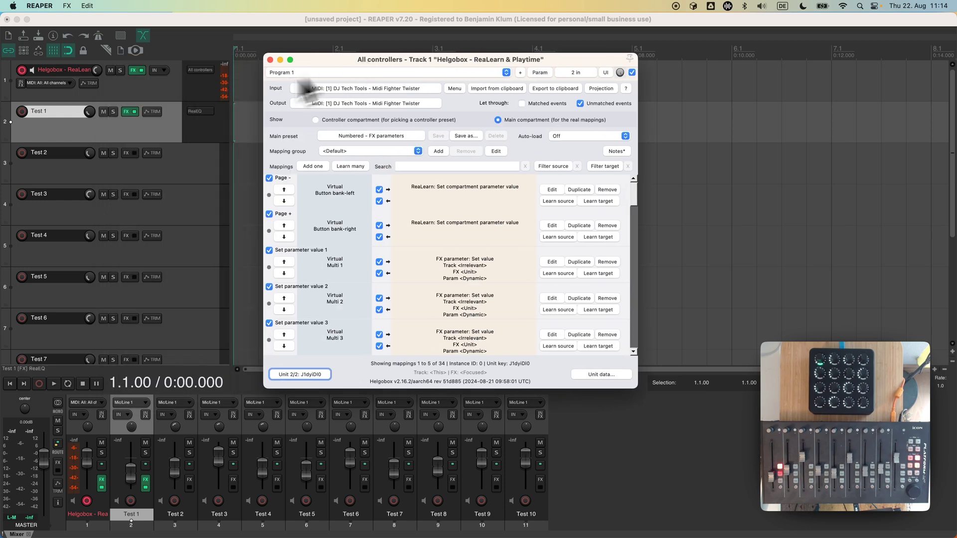
right_click(129, 113)
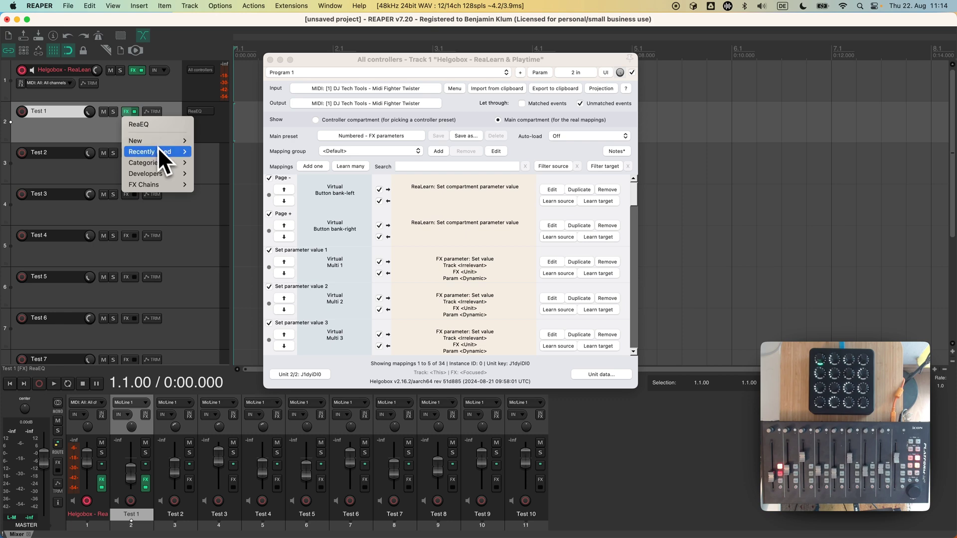
click(279, 187)
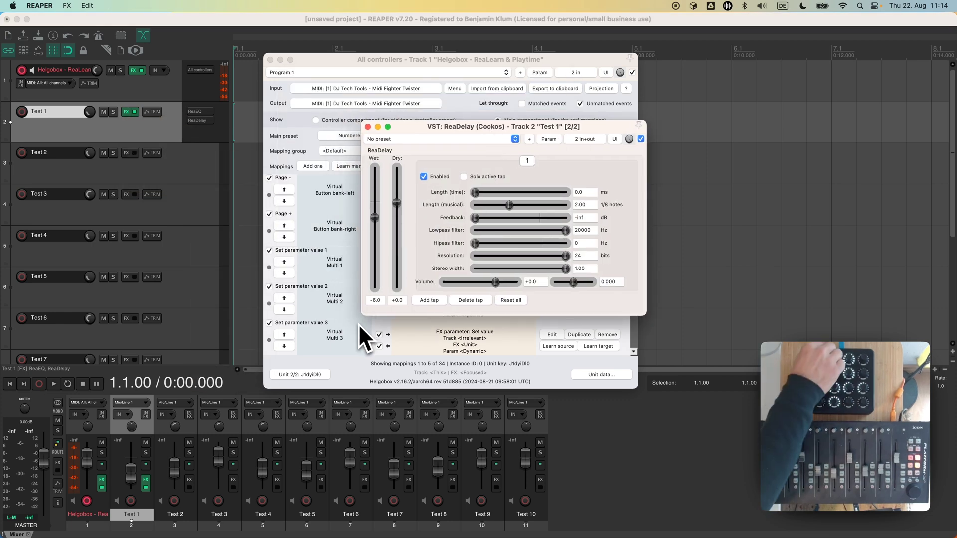
- Reopen ReaEQ on Test 1 and arrange the ReaEQ, ReaDelay and All controllers windows so that all three can be seen
drag(483, 116, 737, 234)
click(198, 111)
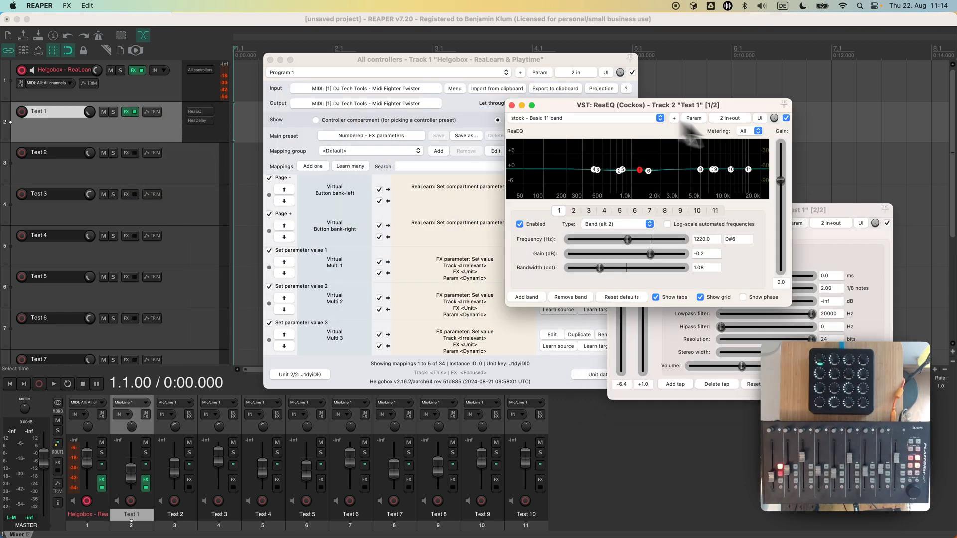
drag(692, 102, 780, 86)
drag(785, 229, 661, 328)
drag(466, 59, 269, 77)
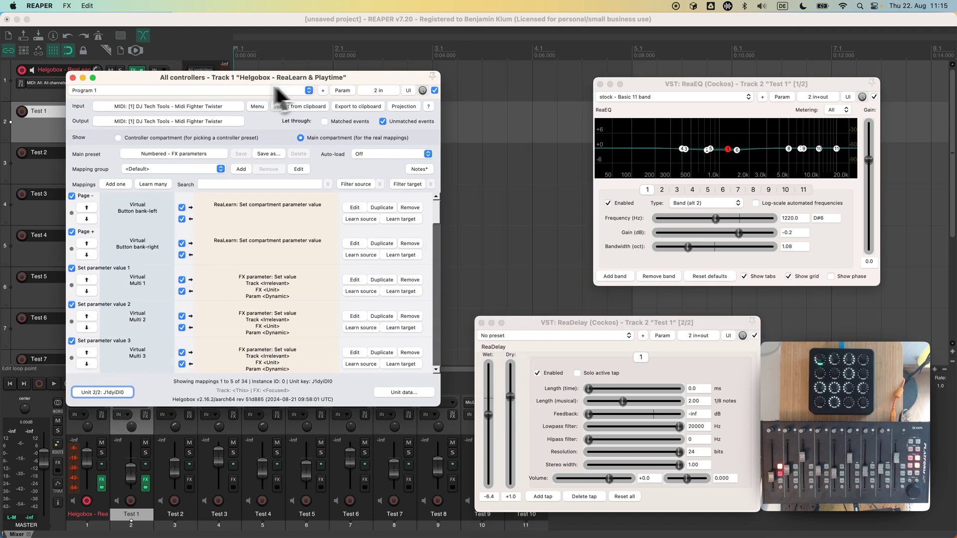
drag(679, 85, 557, 73)
- Close the ReaEQ and ReaDelay windows and bring the All controllers window into focus
click(479, 73)
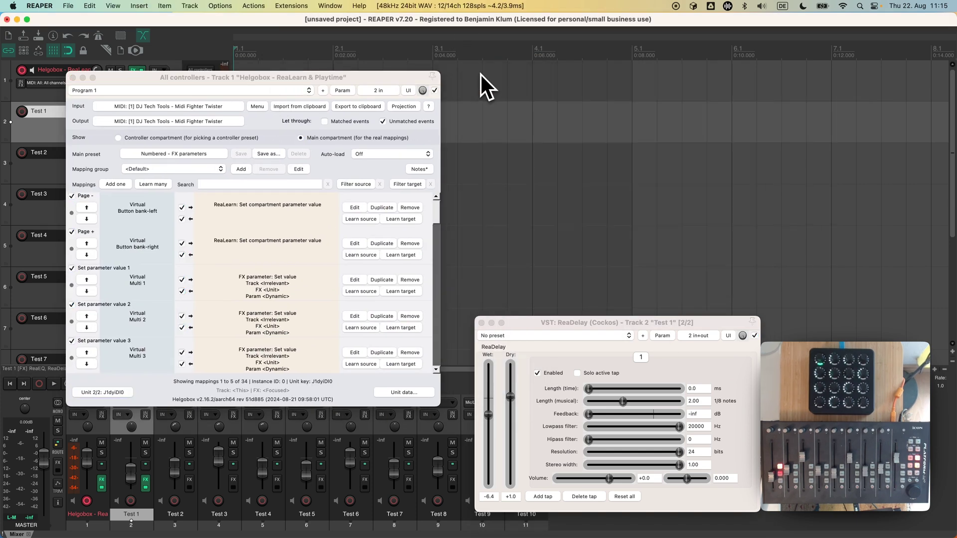
click(481, 323)
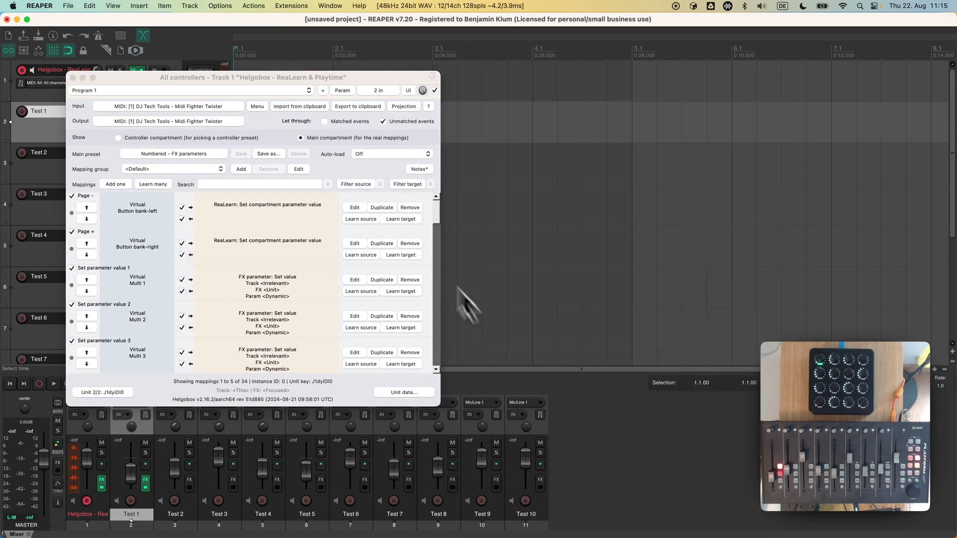
click(299, 80)
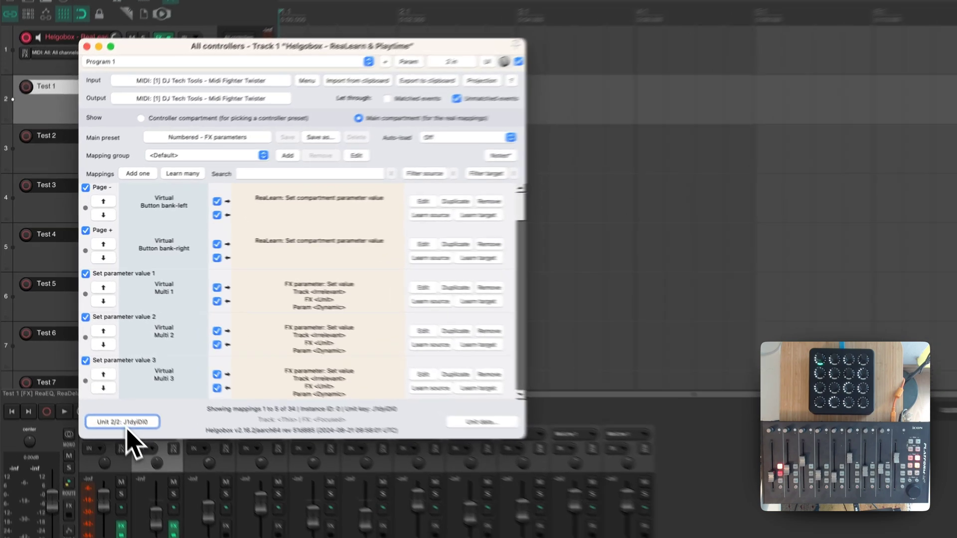
- Set the second unit's name to Twister in its unit data
click(103, 394)
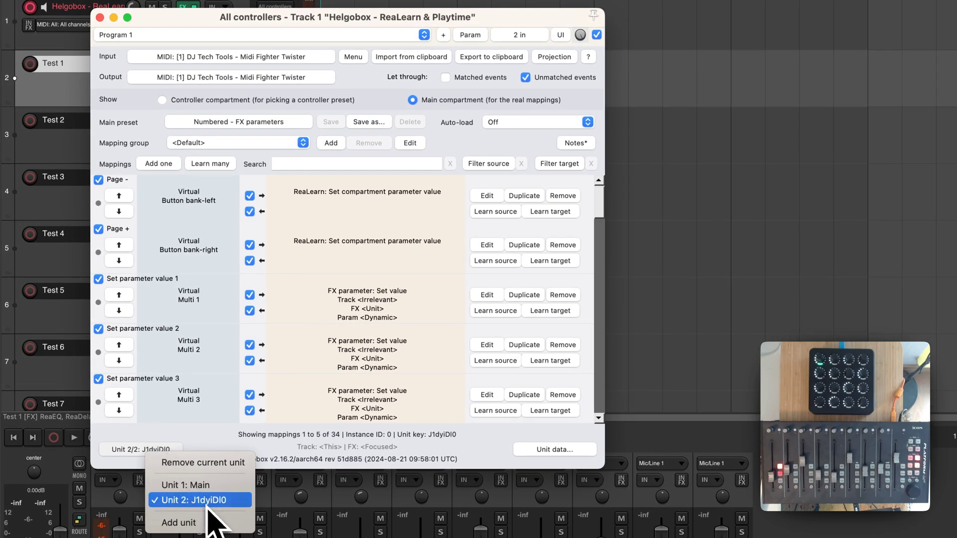
click(404, 461)
click(569, 451)
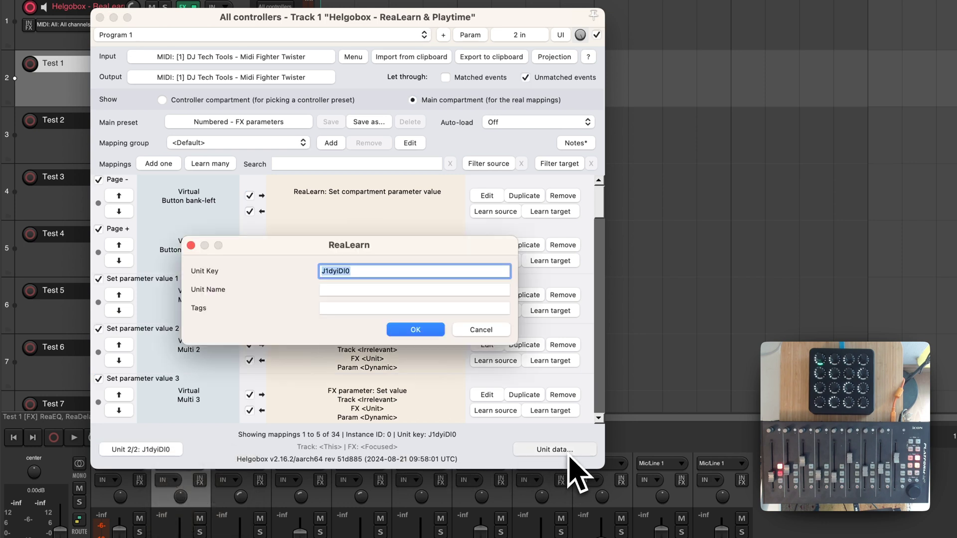
click(367, 293)
text(Twister)
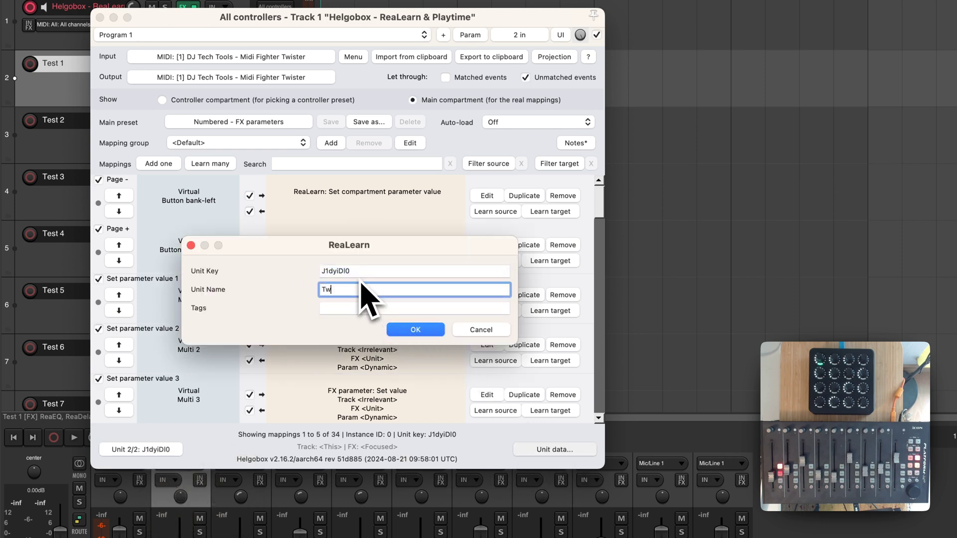
click(418, 330)
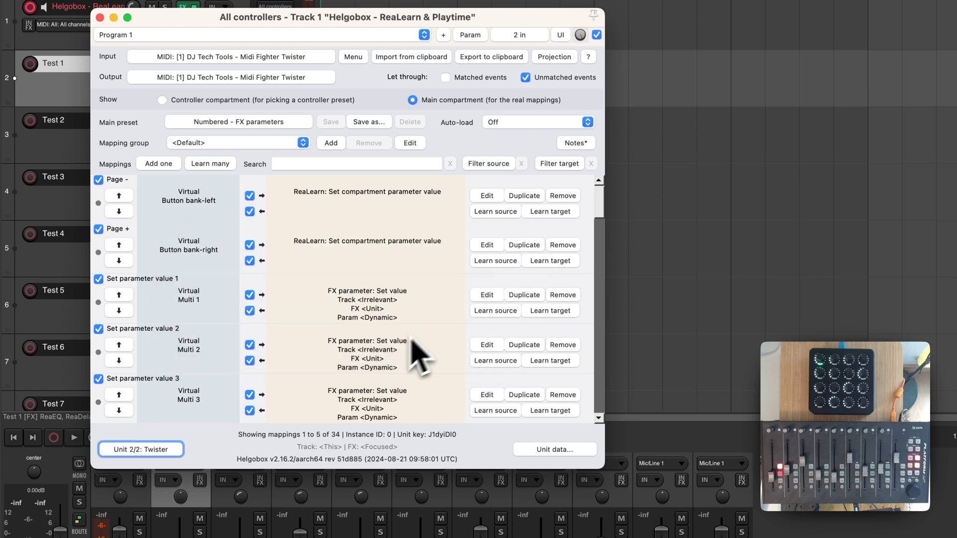
- Switch to the first unit, Main, and rename it Platform M+ in its unit data
click(167, 451)
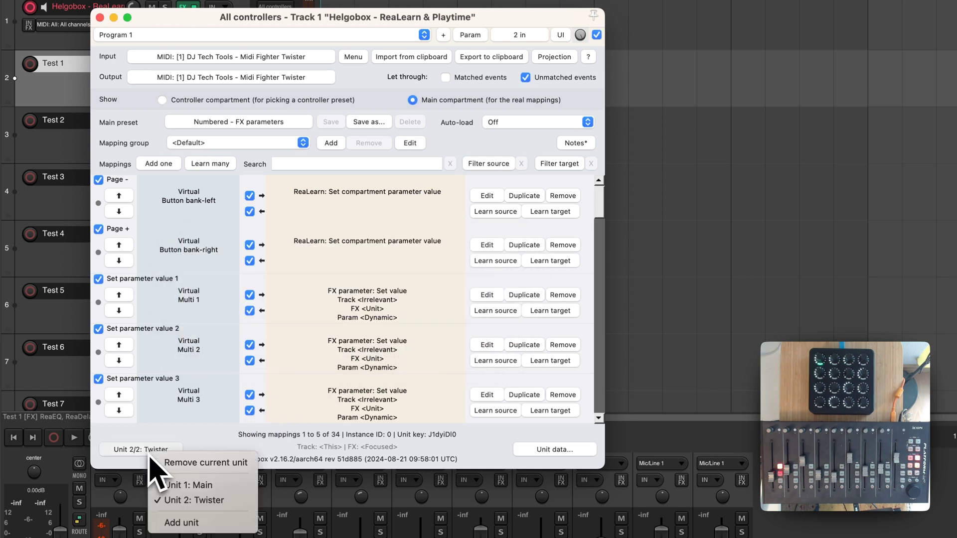
click(196, 485)
click(555, 449)
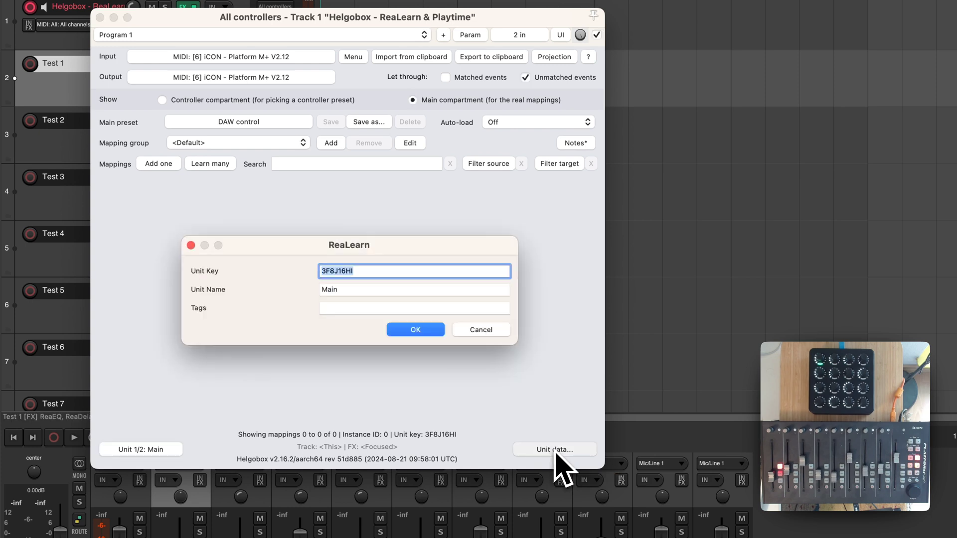
key(Tab)
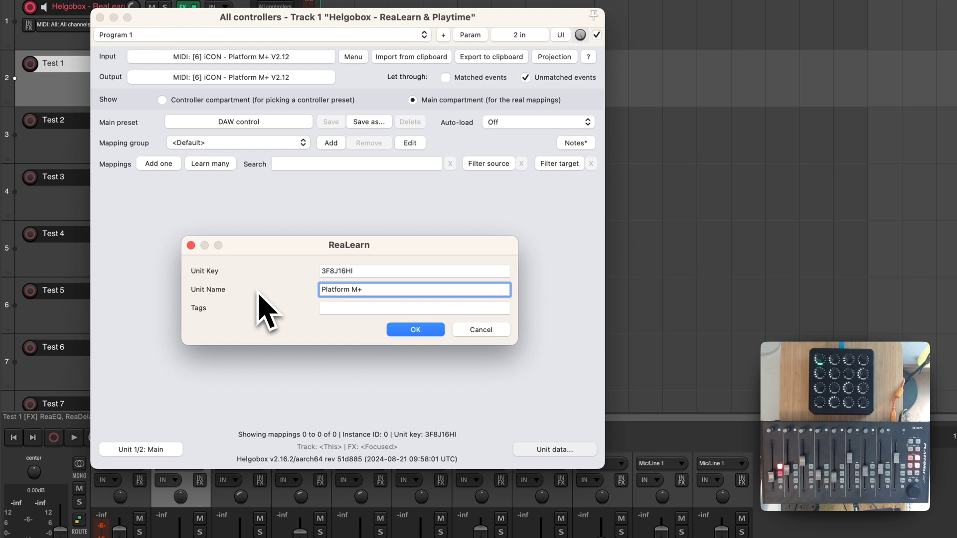
click(397, 330)
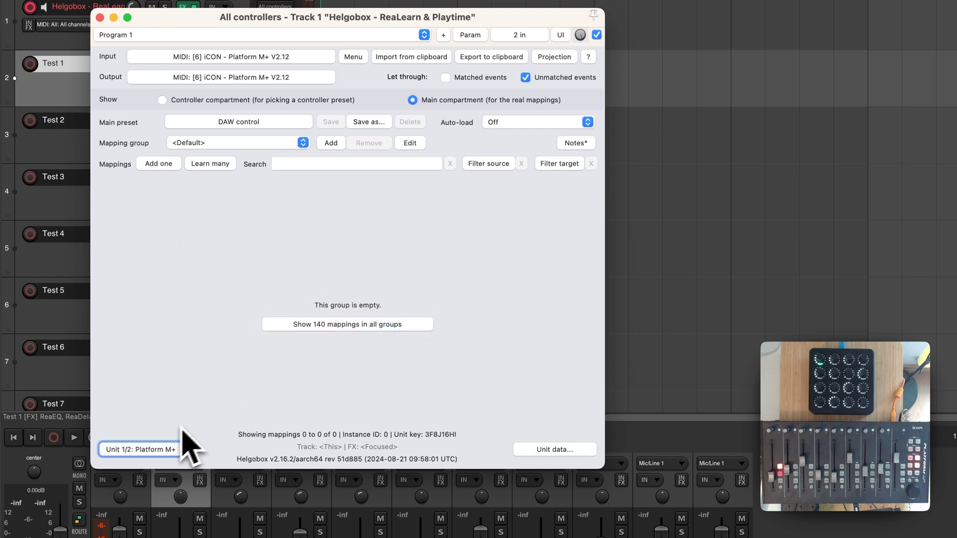
- Switch to the Twister unit and back to Platform M+ to check the unit names, and reposition the window
click(171, 451)
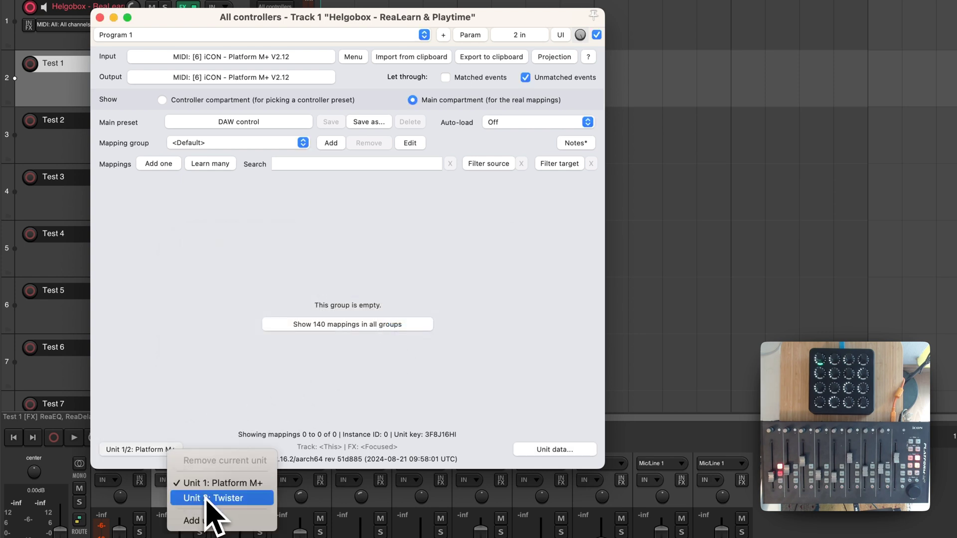
click(213, 498)
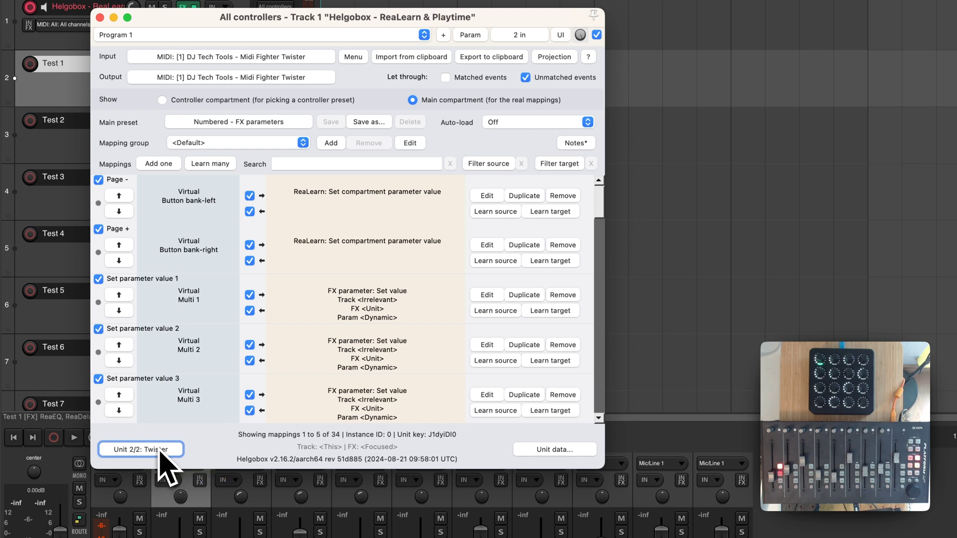
click(161, 451)
key(Escape)
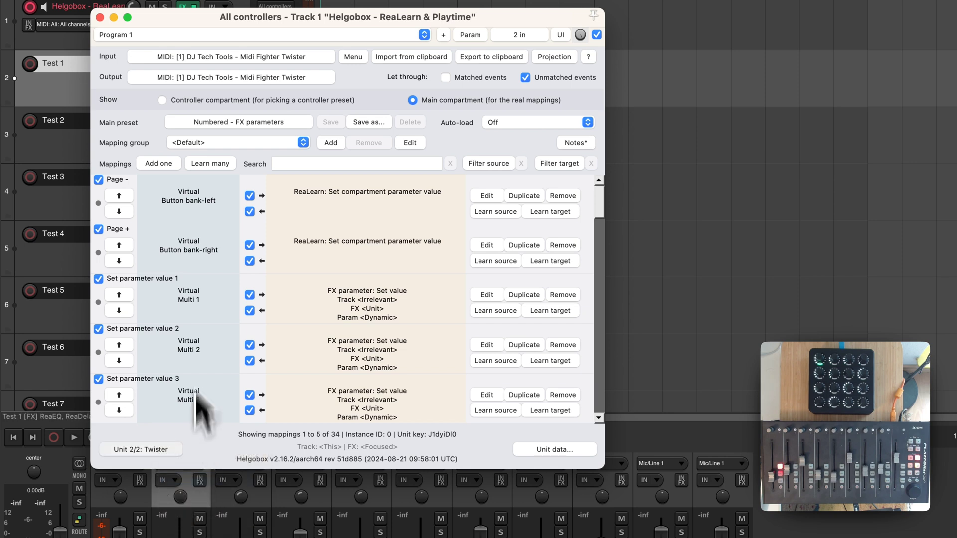
drag(284, 26, 383, 37)
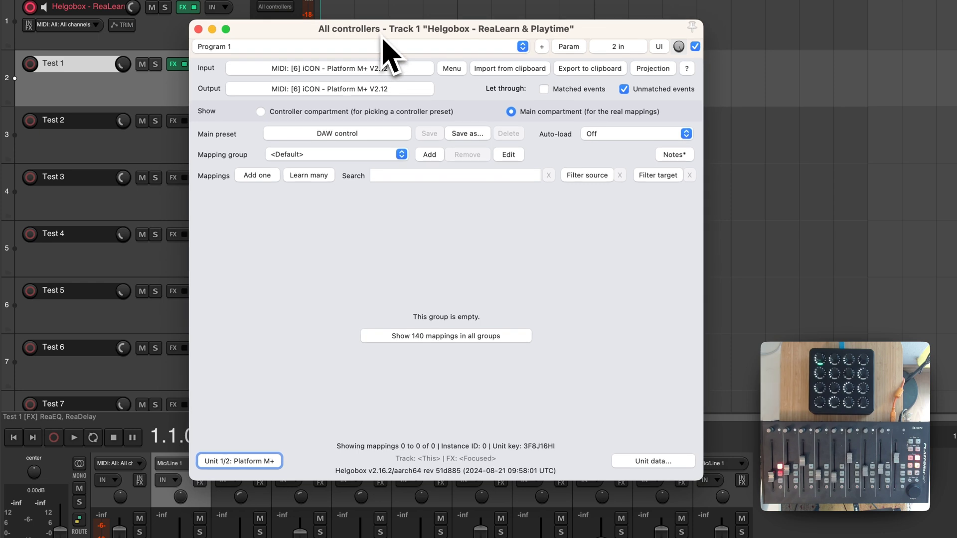
- Export the Helgobox instance to the clipboard as JSON and import it back, replacing the complete instance
click(588, 74)
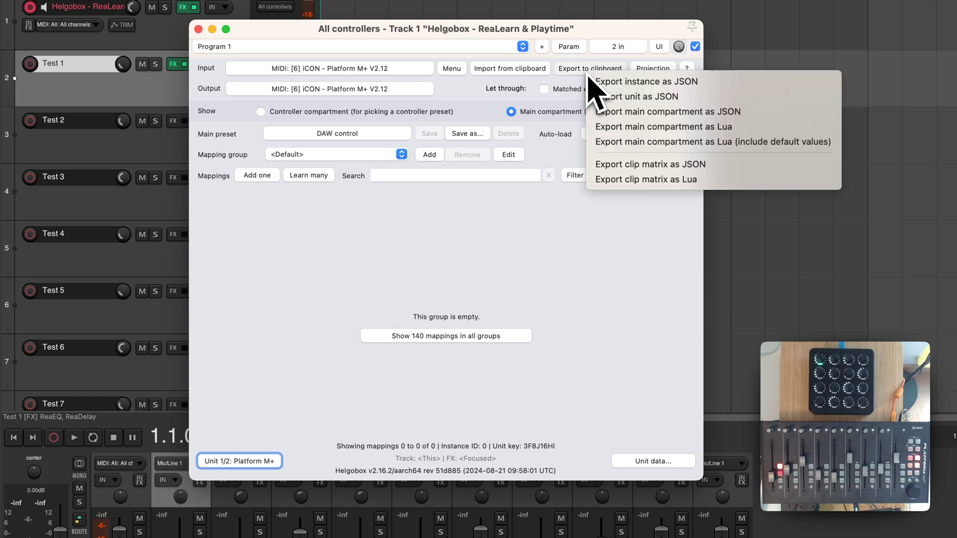
click(689, 84)
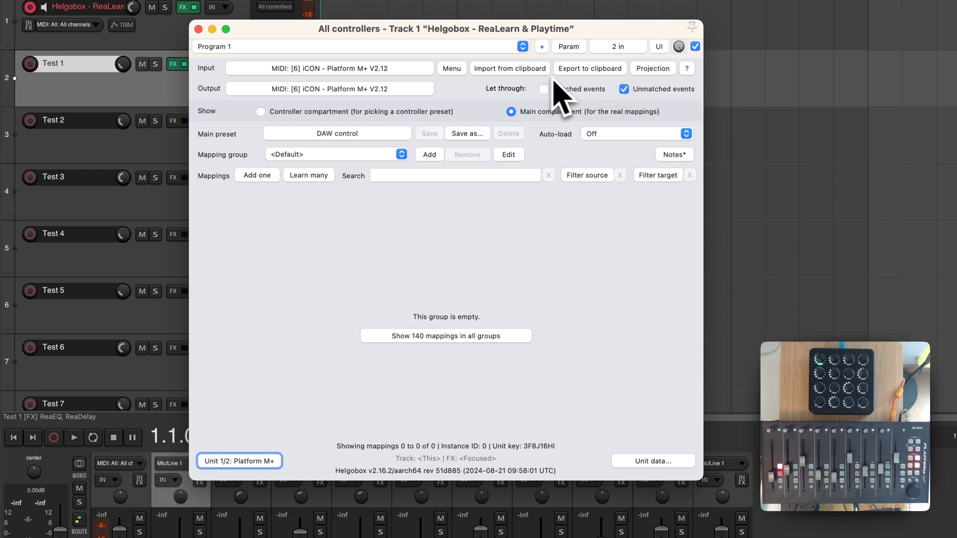
click(536, 70)
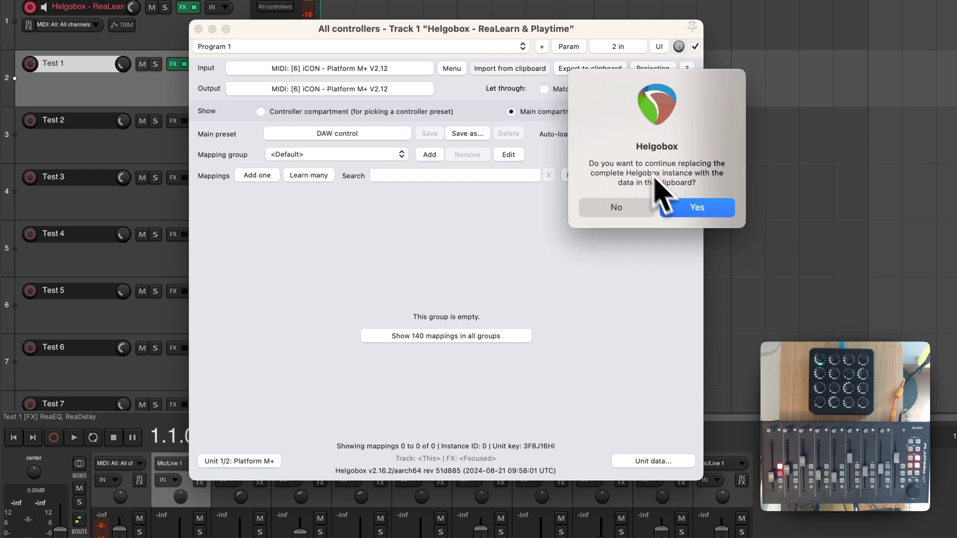
click(683, 209)
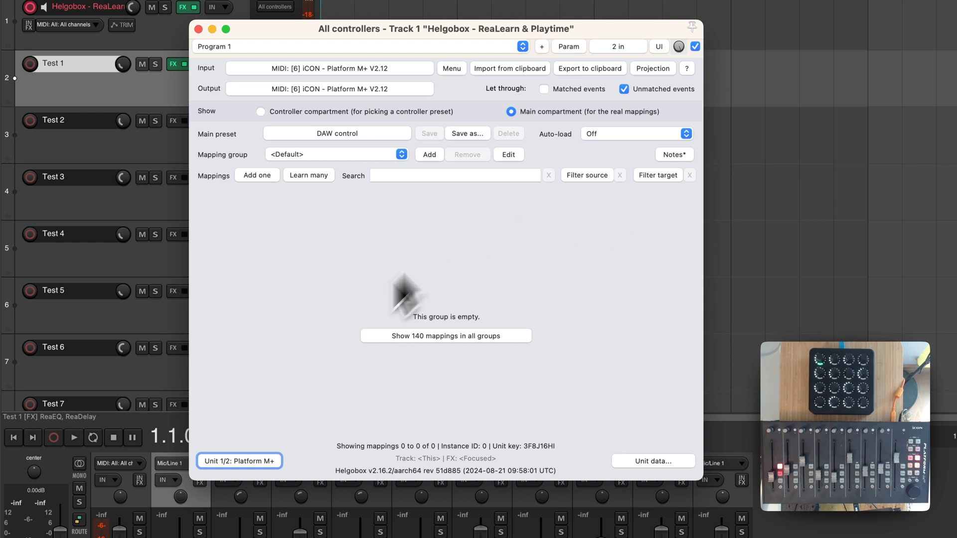
- Check both units of the imported instance by showing Twister and returning to Platform M+
click(273, 457)
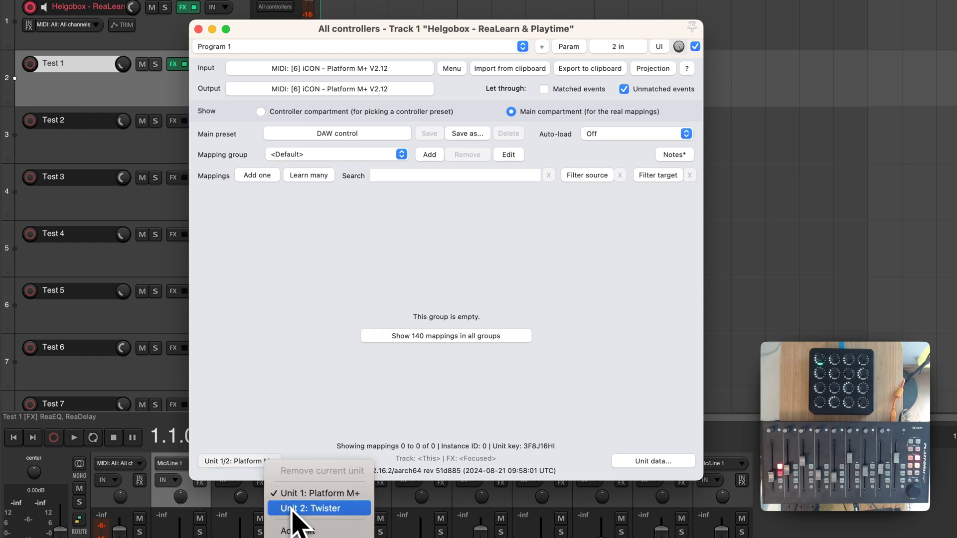
click(295, 508)
click(272, 461)
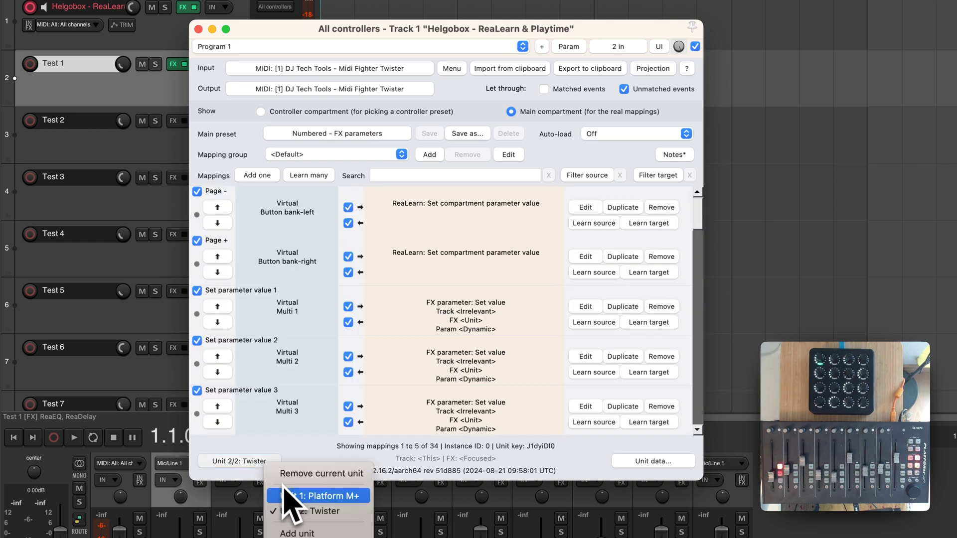
click(288, 496)
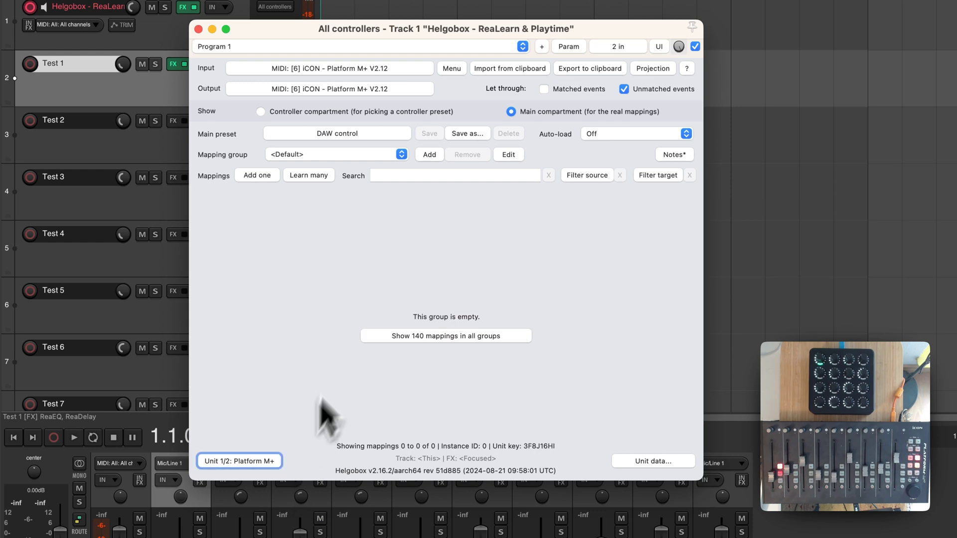
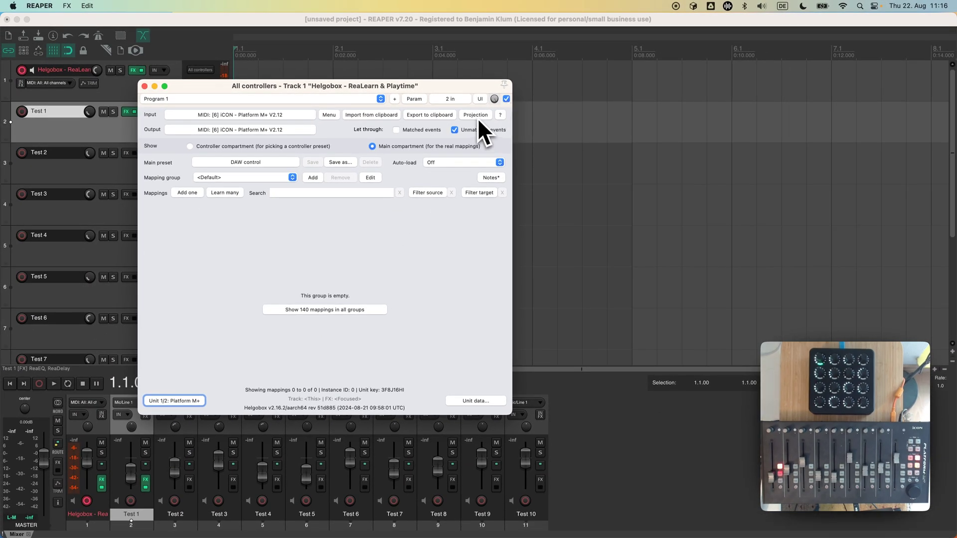
- Open the ReaLearn projection of the Platform M+ unit in the new app
click(476, 115)
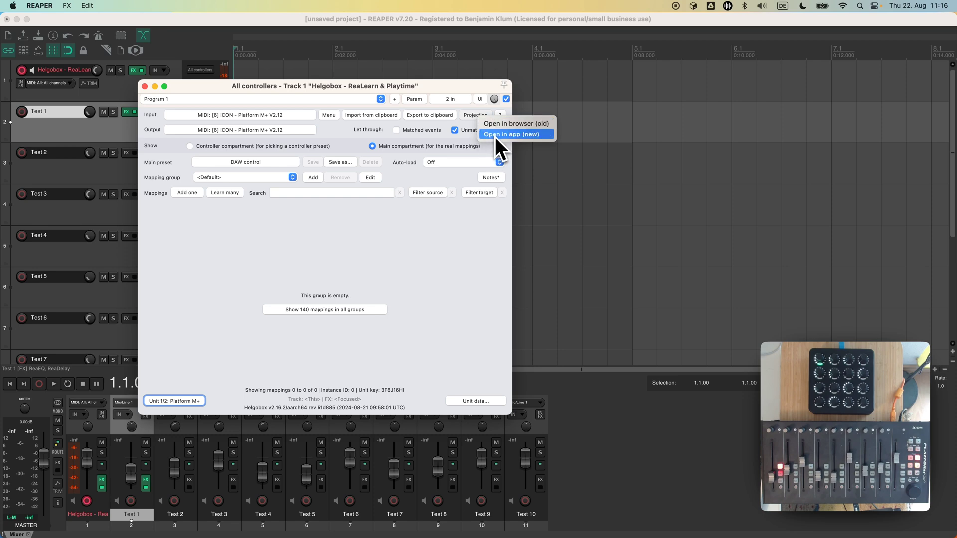
click(494, 135)
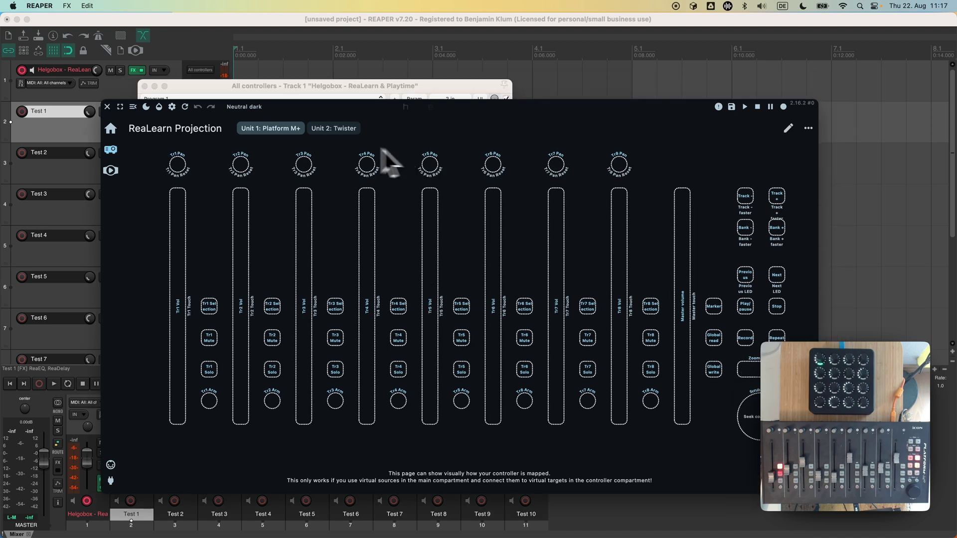
- Show the projection of the Twister unit and return to the projection of the Platform M+ unit
click(337, 135)
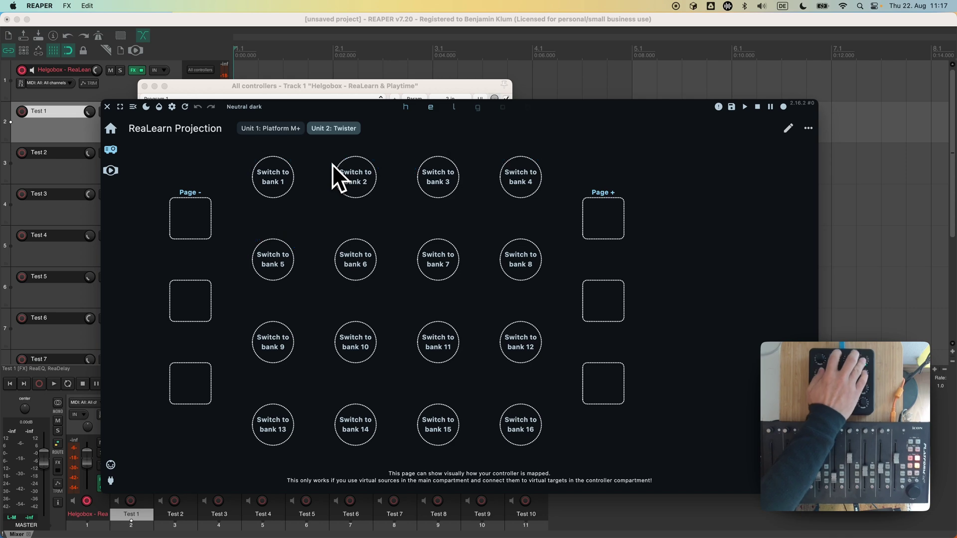
click(292, 138)
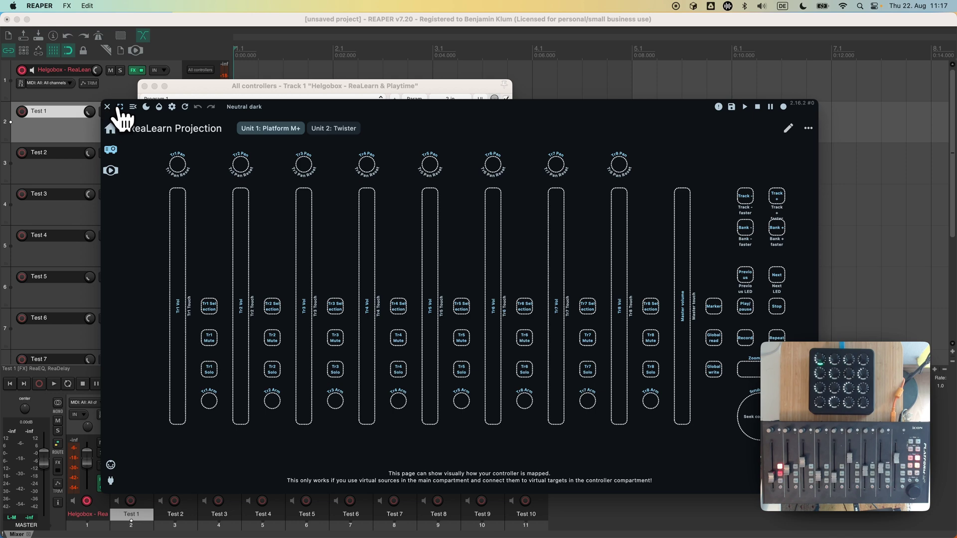
- Preview the projection in the available color themes, including Neutral light, Nightfall and Cherry blossom, and return to Neutral dark
click(240, 110)
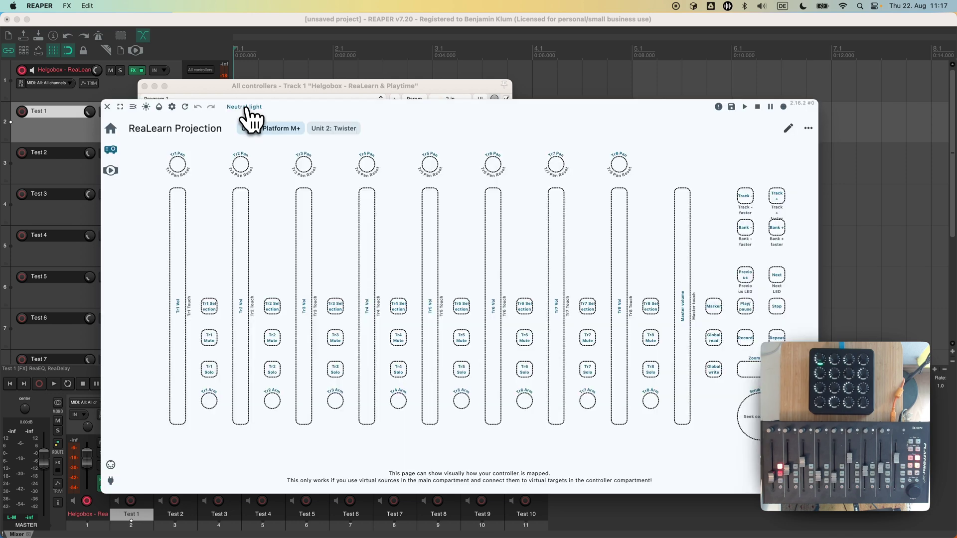
click(247, 109)
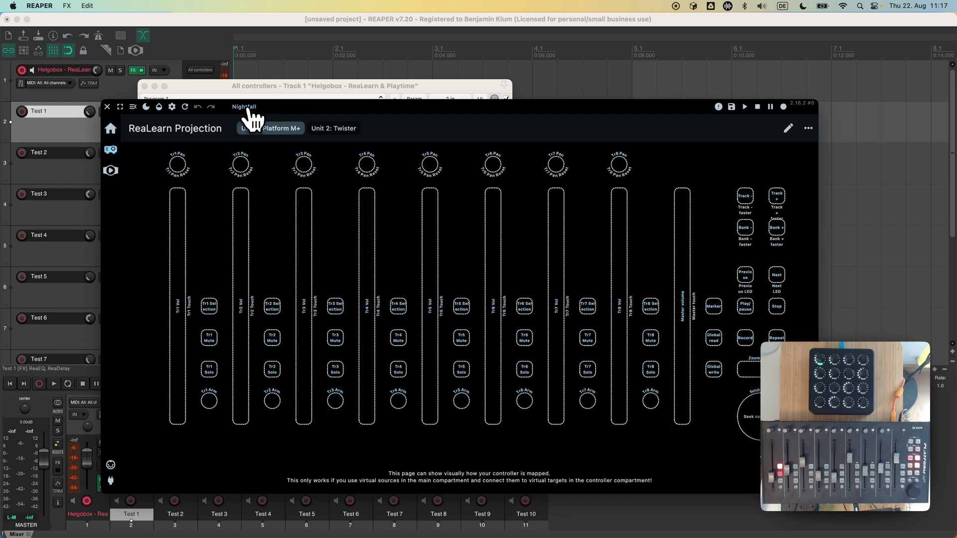
click(248, 109)
click(248, 108)
click(247, 108)
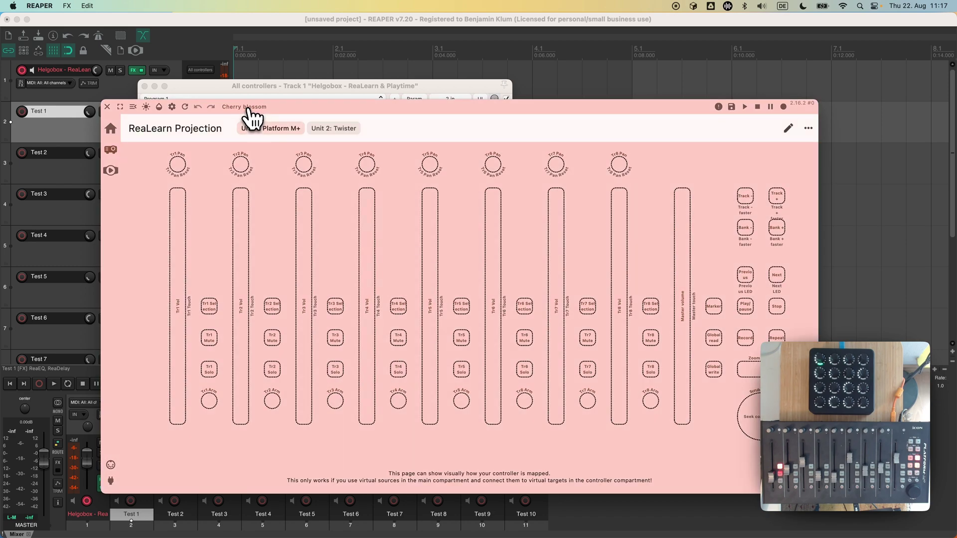
click(248, 109)
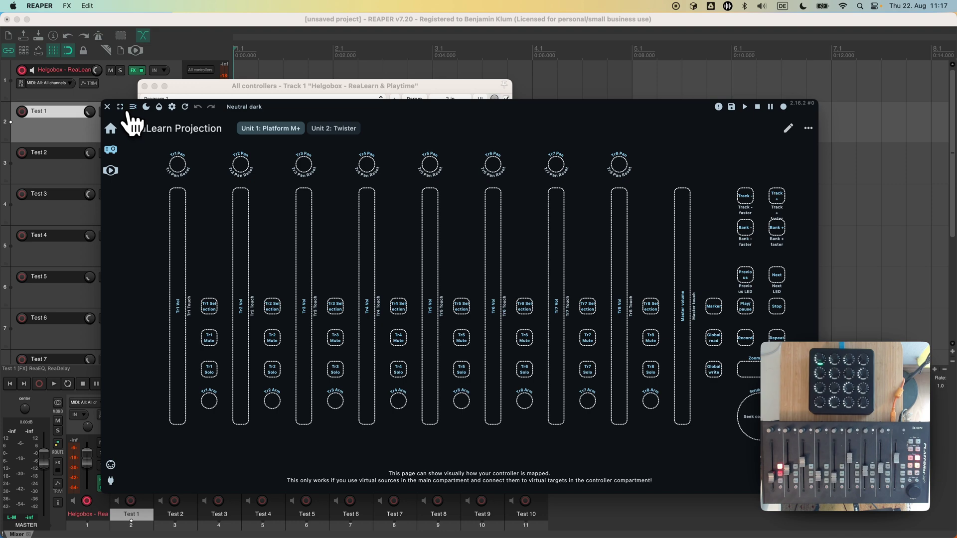
- View the Platform M+ projection full screen without the navigation elements, inspect its controls enlarged, and restore the navigation elements
click(120, 107)
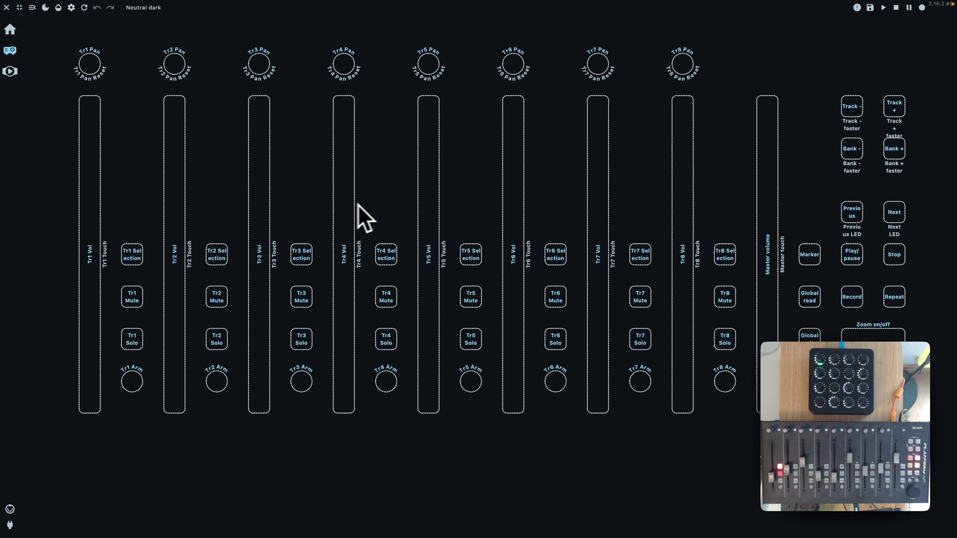
click(32, 8)
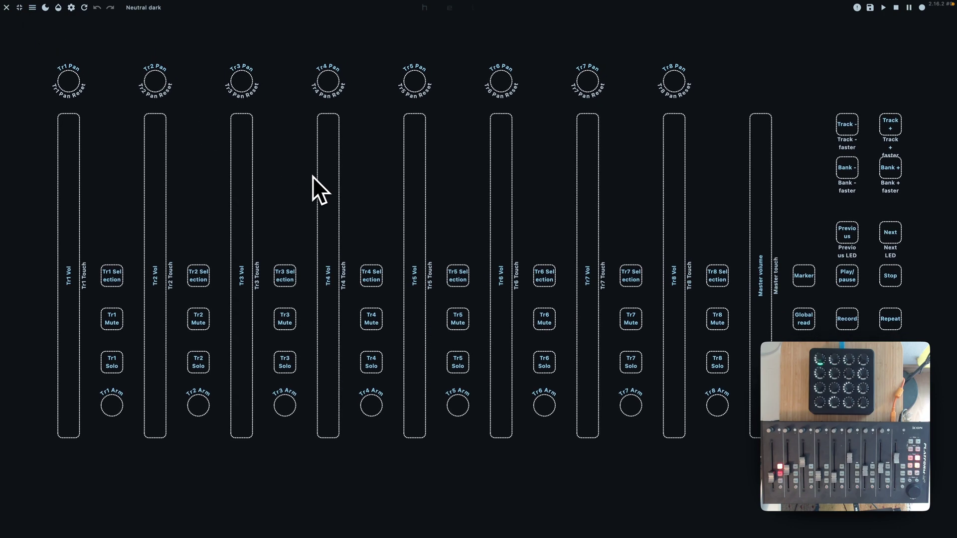
scroll(390, 231, up, 5)
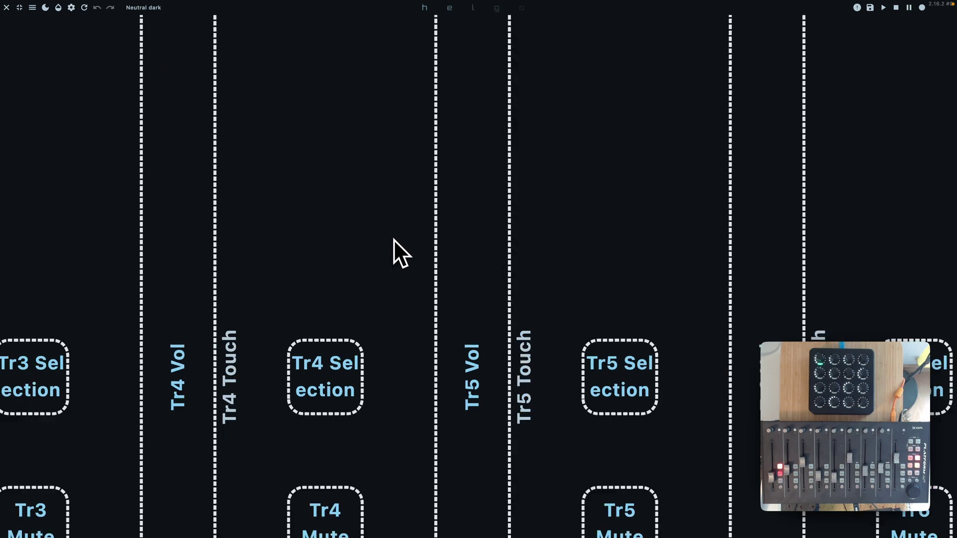
scroll(393, 239, down, 5)
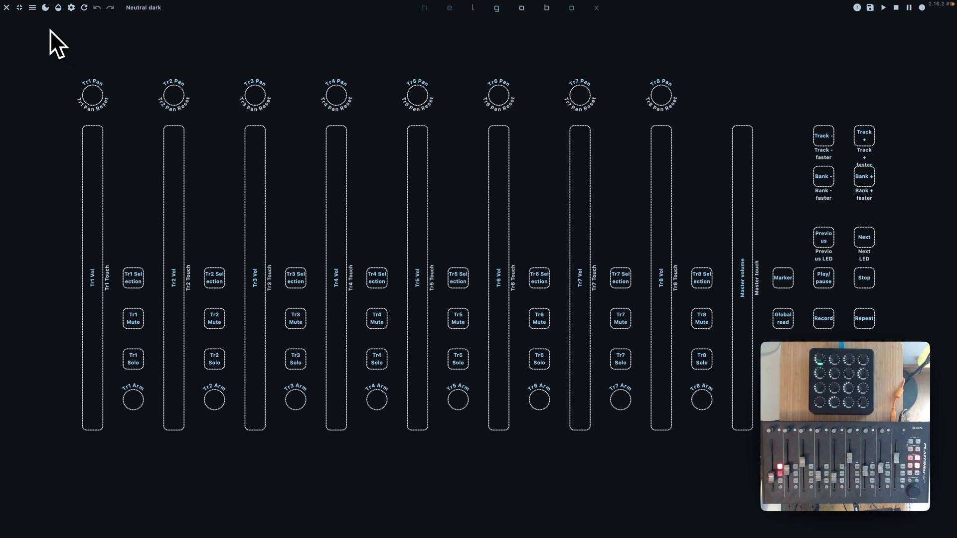
click(33, 10)
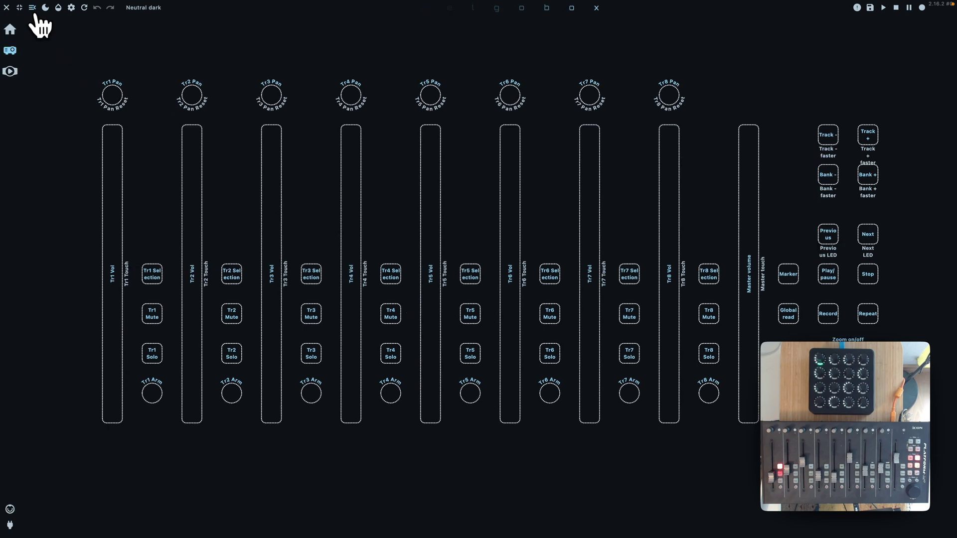
- Look at the app's home page and the Playtime page, and return to the ReaLearn projection
click(14, 31)
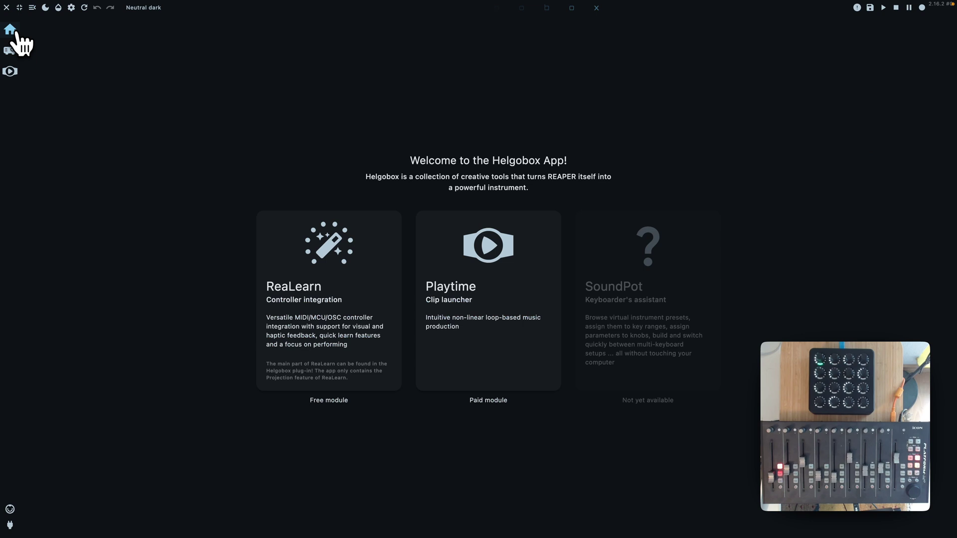
click(14, 73)
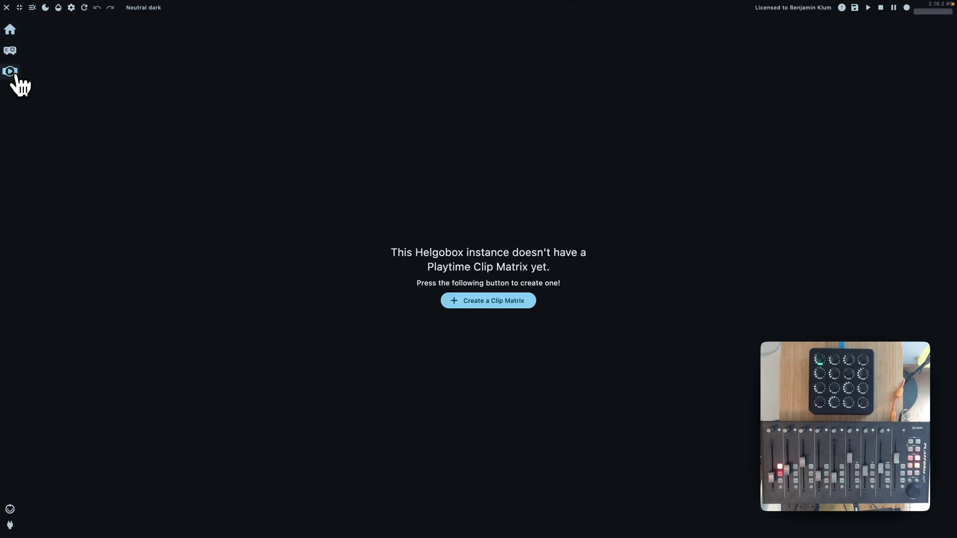
click(10, 50)
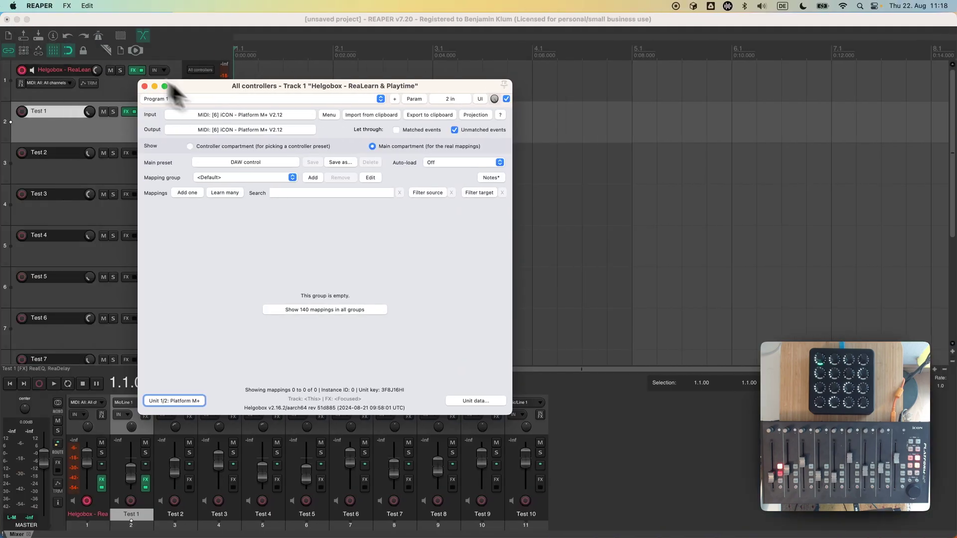
- Reposition the Helgobox plug-in window in REAPER so that it no longer covers the track controls
drag(280, 91, 394, 112)
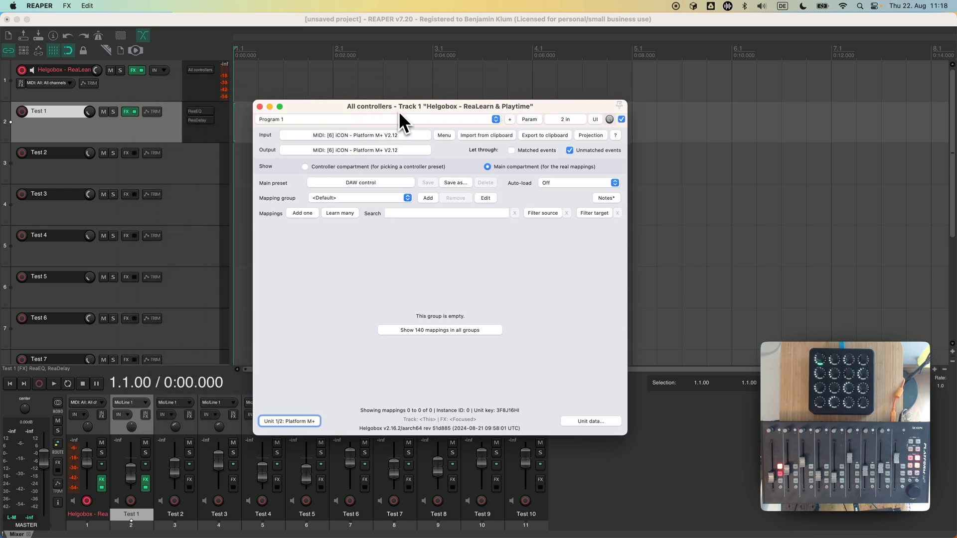